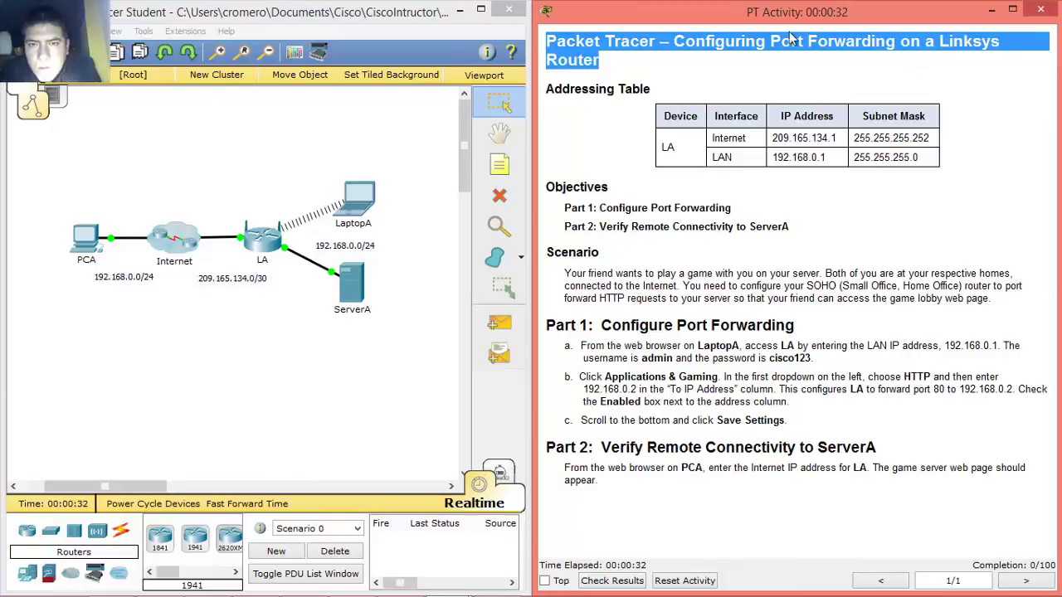
- Highlight the activity title and the Addressing Table's Internet and LAN rows
click(547, 42)
drag(554, 42, 995, 56)
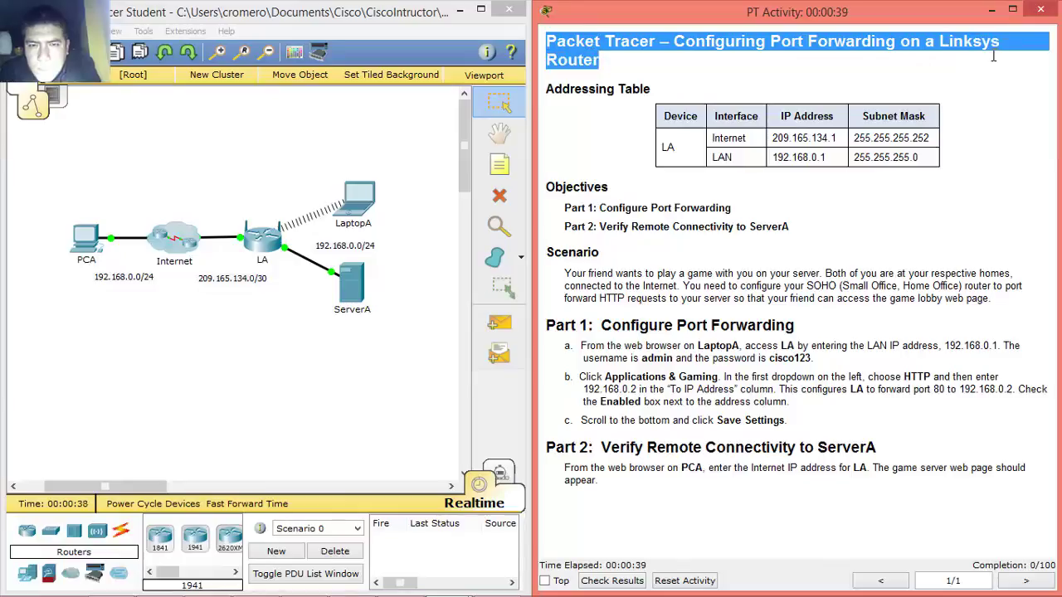
click(548, 96)
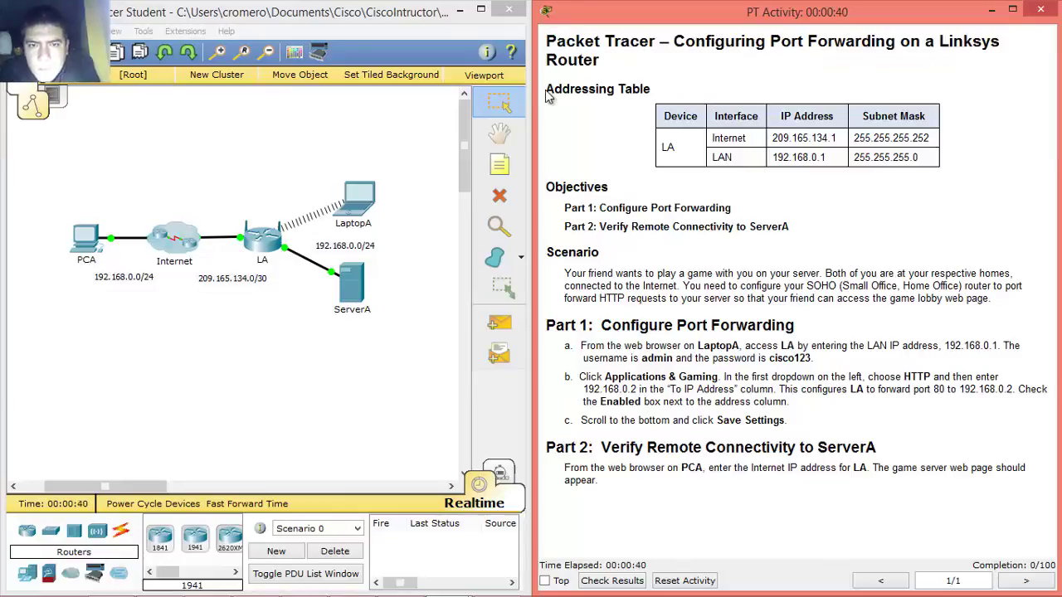
drag(549, 91, 685, 95)
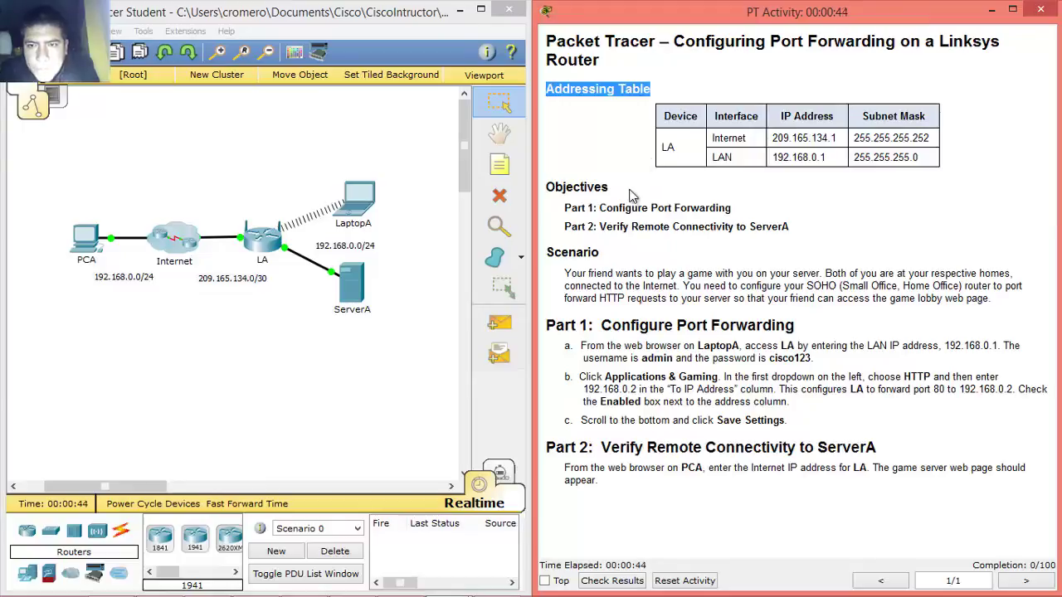
mouse_move(713, 138)
mouse_down()
mouse_move(921, 138)
mouse_move(930, 156)
mouse_move(943, 141)
mouse_move(772, 120)
mouse_move(720, 141)
mouse_up()
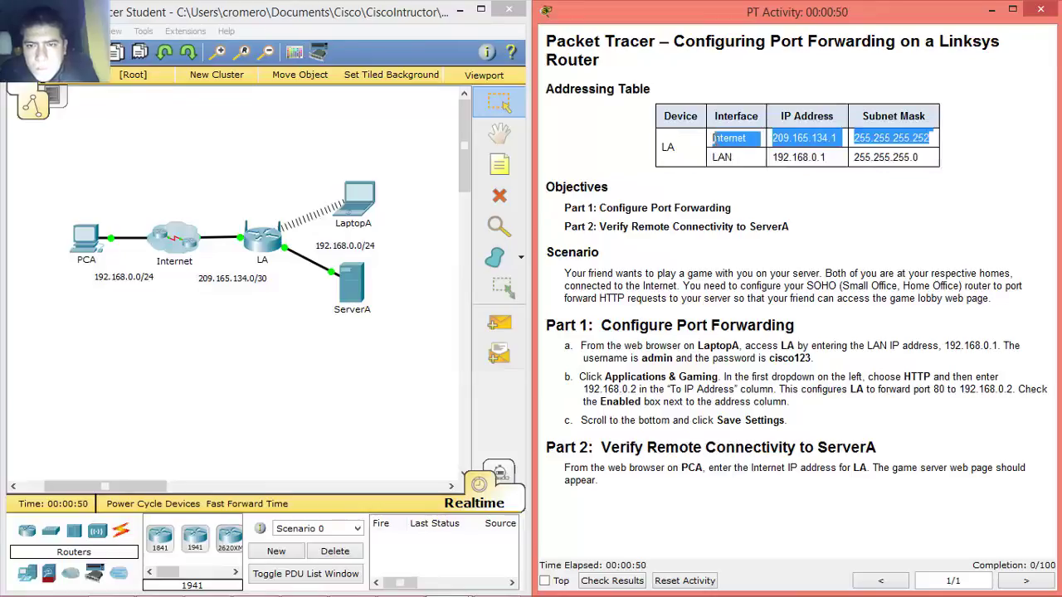
click(714, 156)
drag(757, 162, 922, 157)
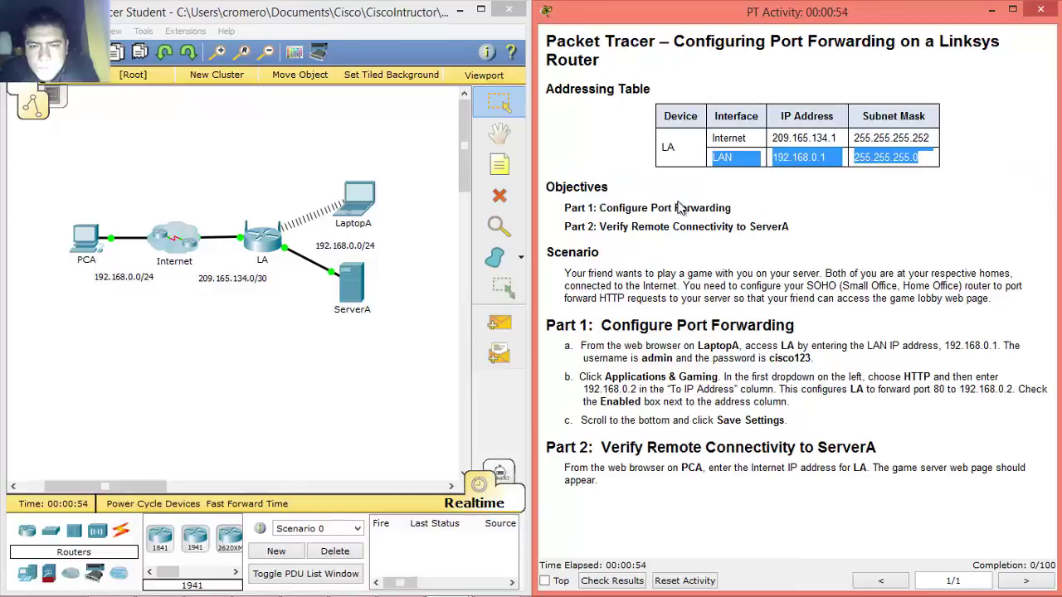
- Highlight the Scenario paragraph and the Configure Port Forwarding heading
drag(564, 273, 837, 285)
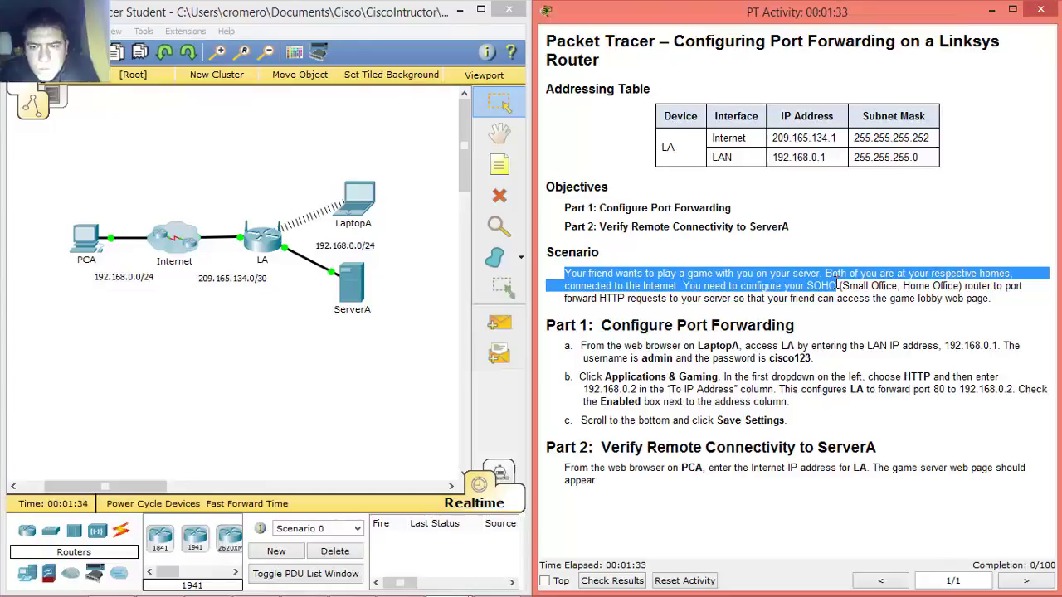
drag(838, 286, 995, 299)
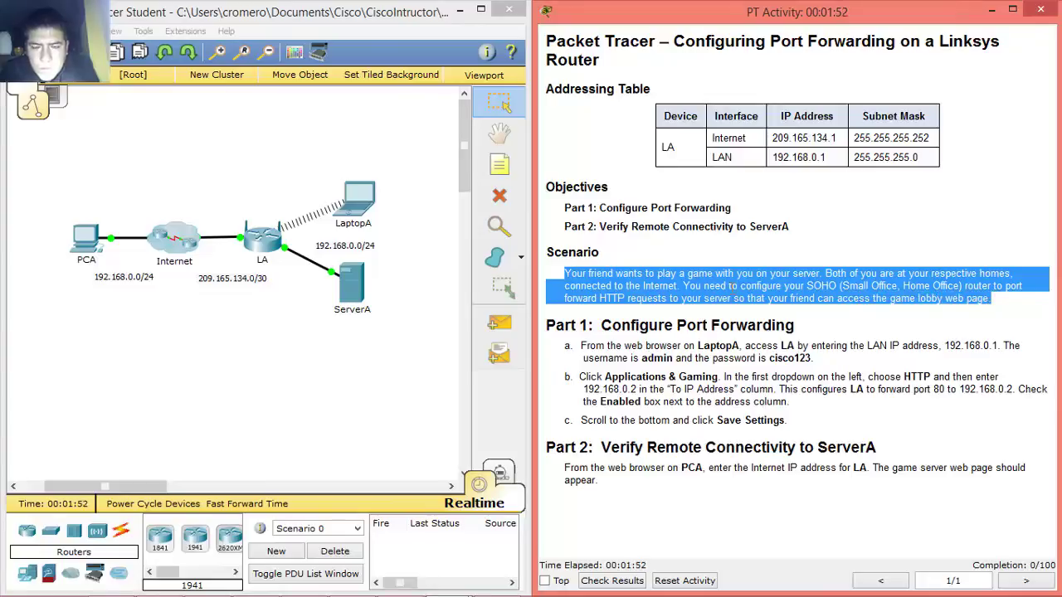
click(568, 270)
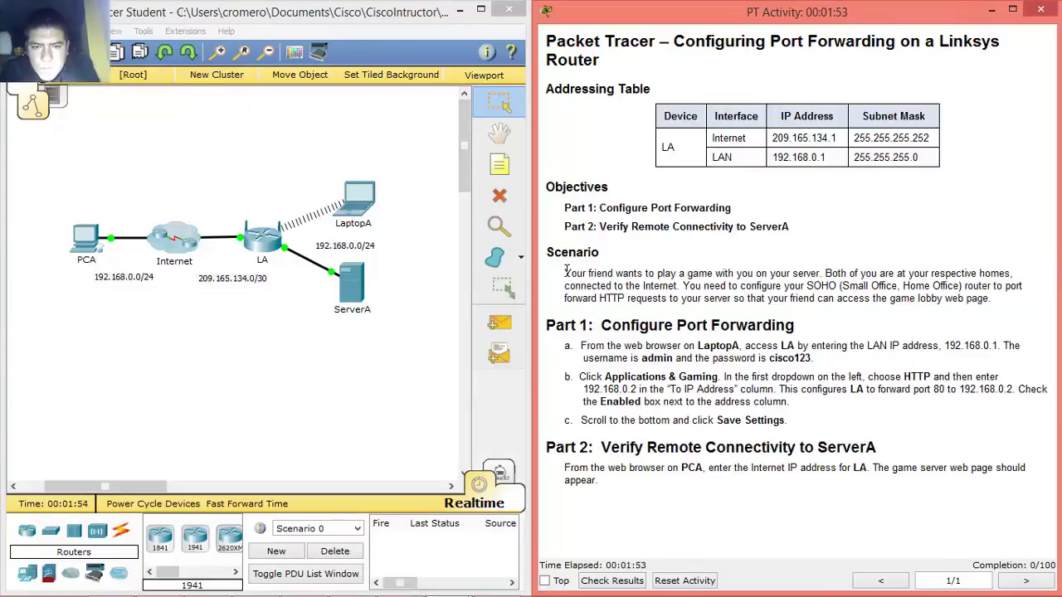
drag(577, 272, 993, 302)
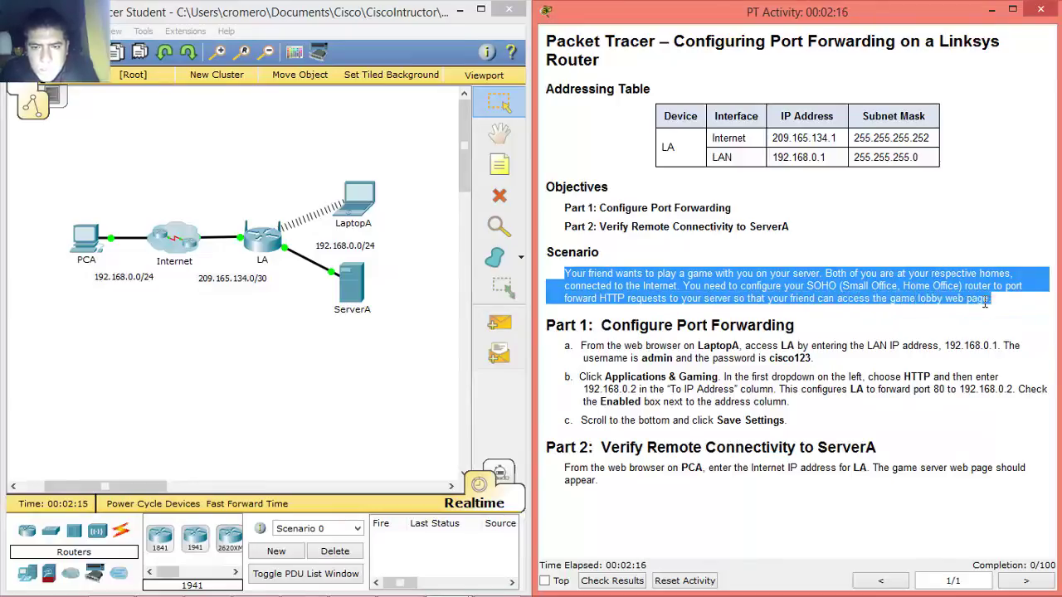
click(959, 302)
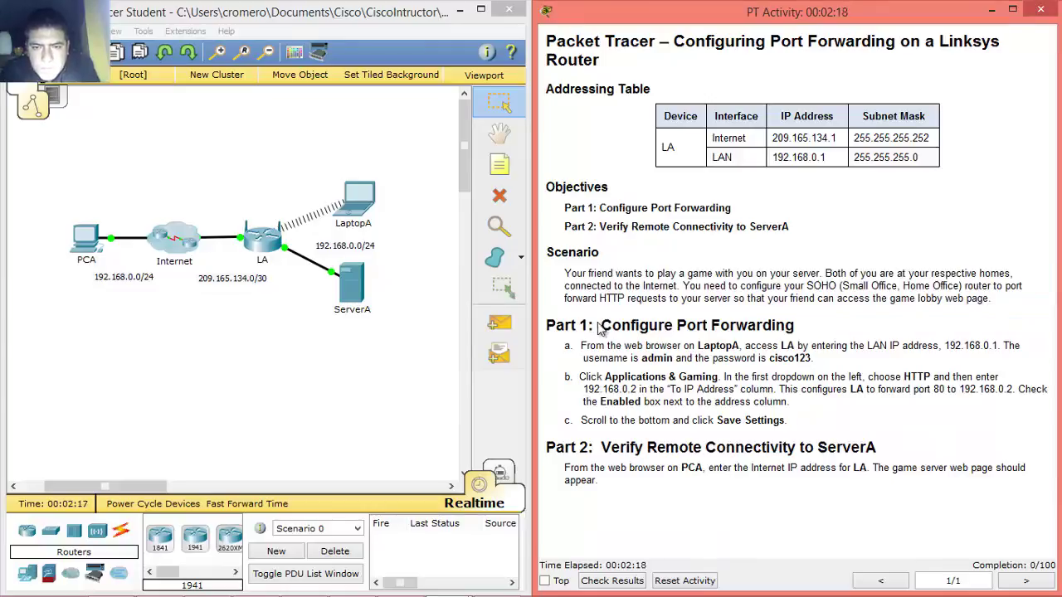
drag(611, 327, 805, 323)
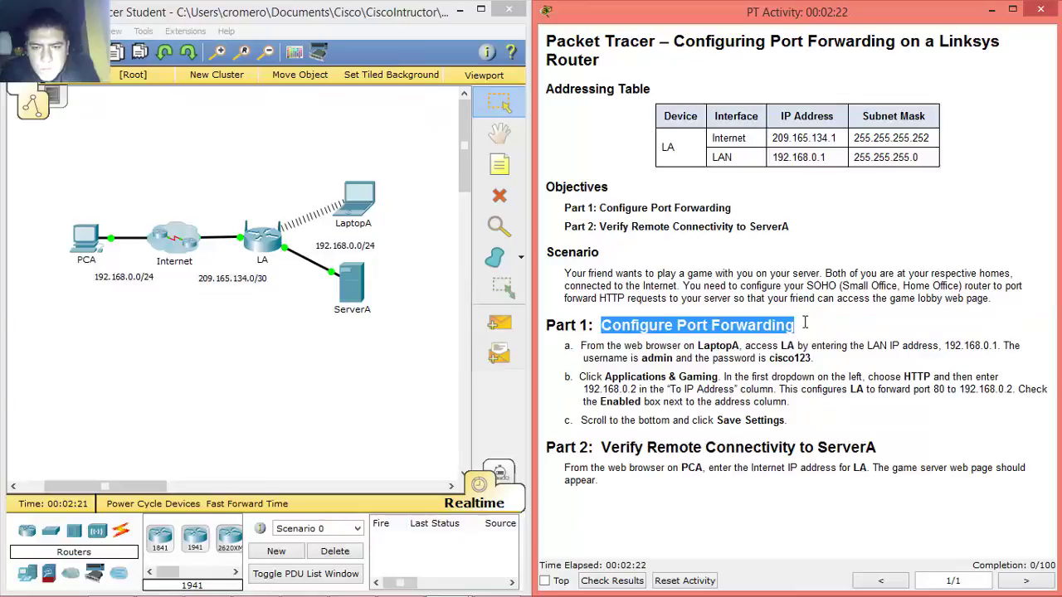
- Highlight Part 1 step a, then bring up LaptopA's device window and reposition it
click(583, 347)
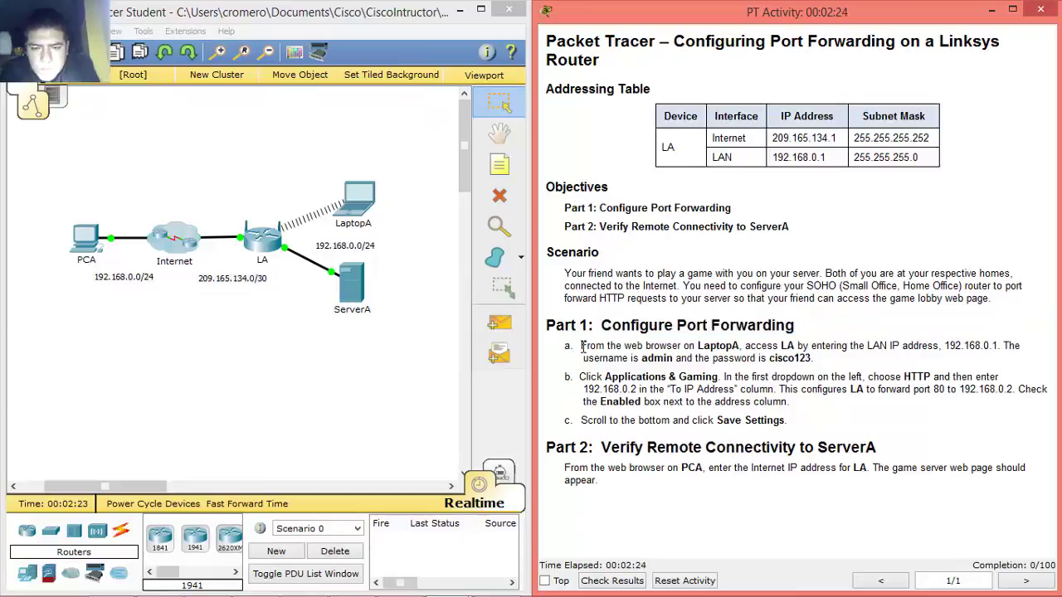
drag(582, 347, 803, 357)
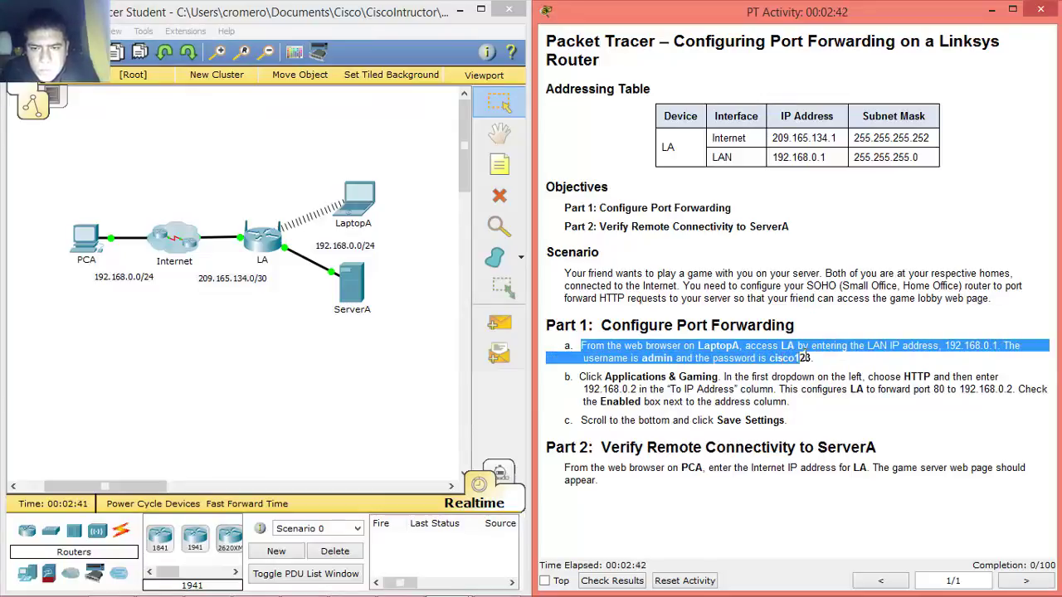
click(588, 345)
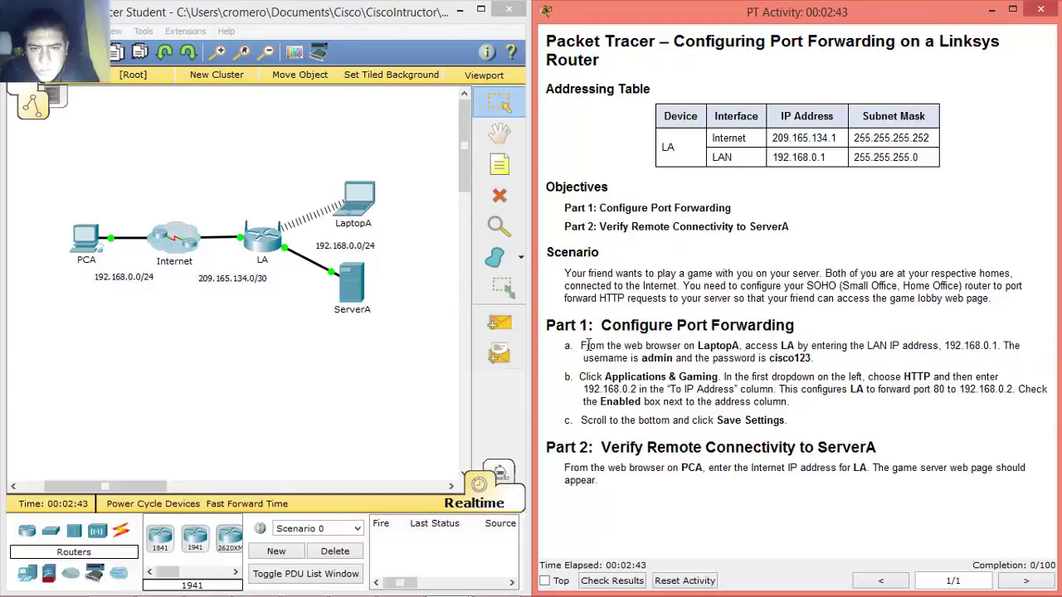
drag(583, 345, 847, 357)
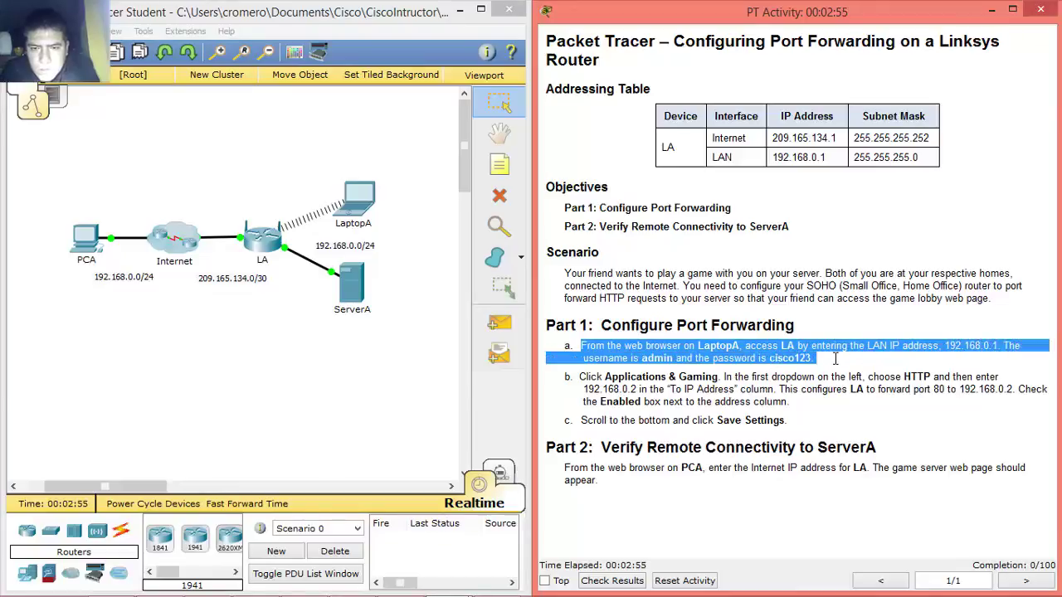
click(365, 198)
drag(442, 110, 539, 67)
- In LaptopA's web browser, log in to router LA at 192.168.0.1 as admin with the router password
click(526, 79)
click(796, 125)
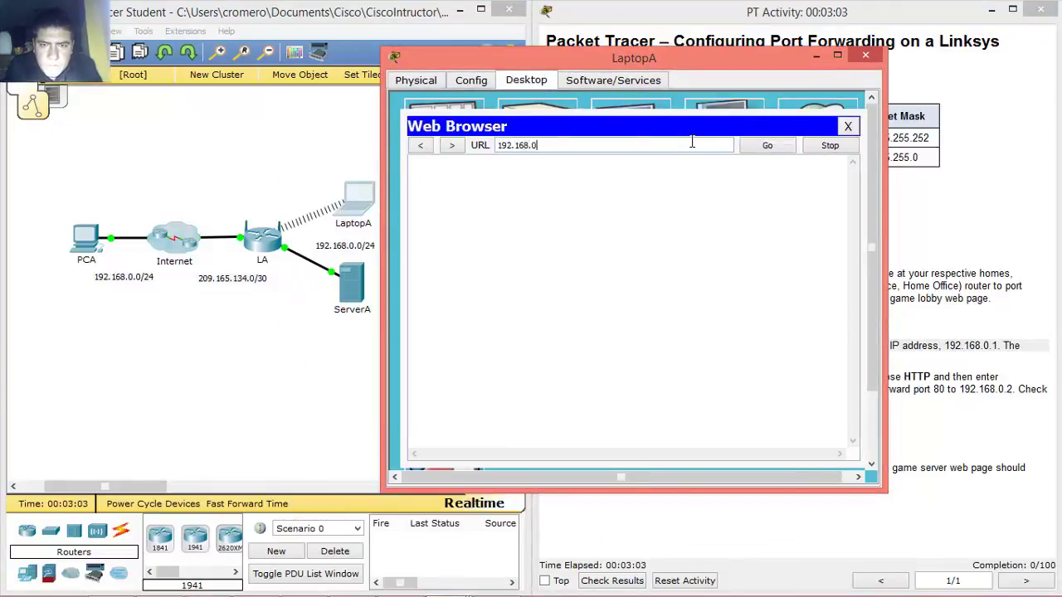
key(Return)
text(admin)
key(Tab)
text(password)
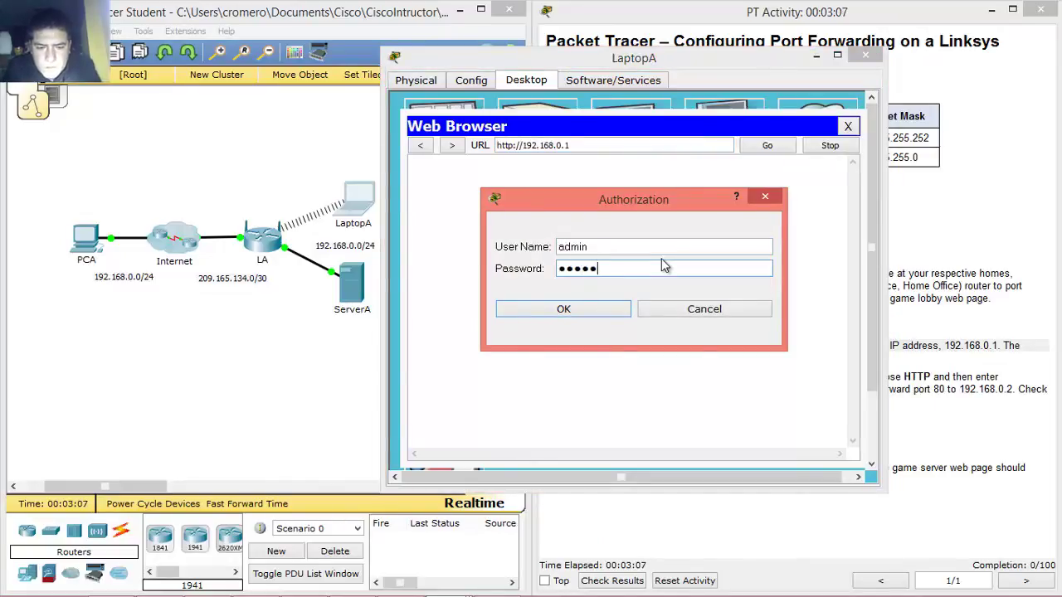
click(586, 313)
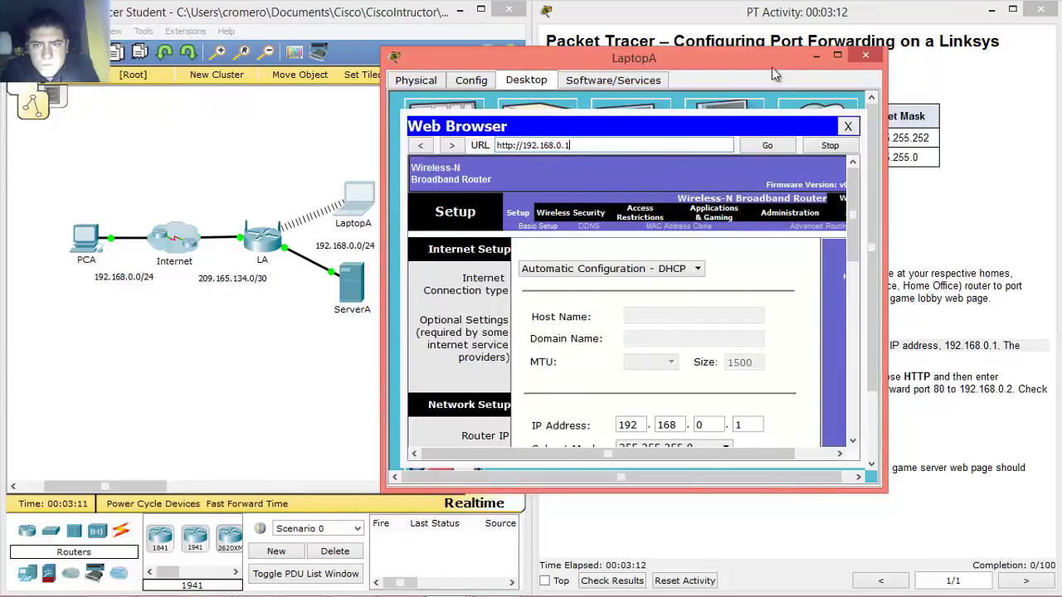
drag(747, 58, 396, 60)
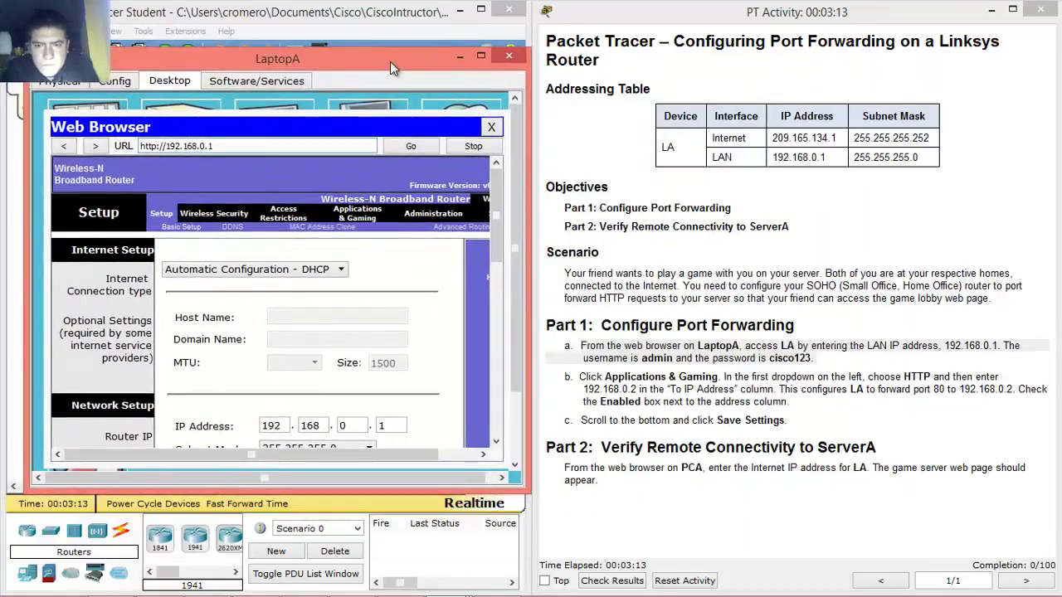
drag(580, 376, 725, 379)
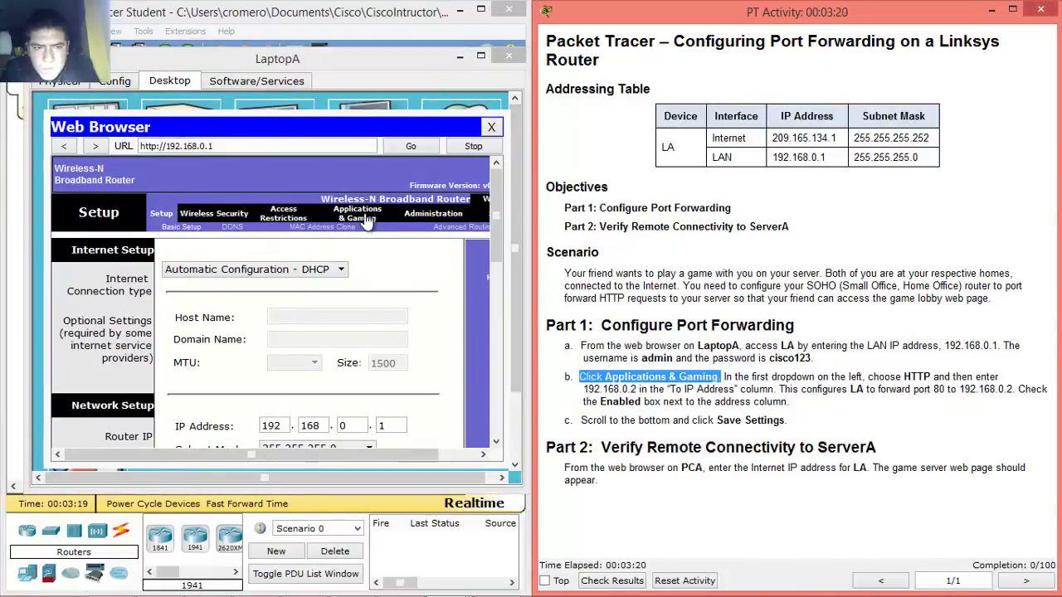
- Go to the router's Applications & Gaming page and highlight step b's dropdown instruction
click(363, 215)
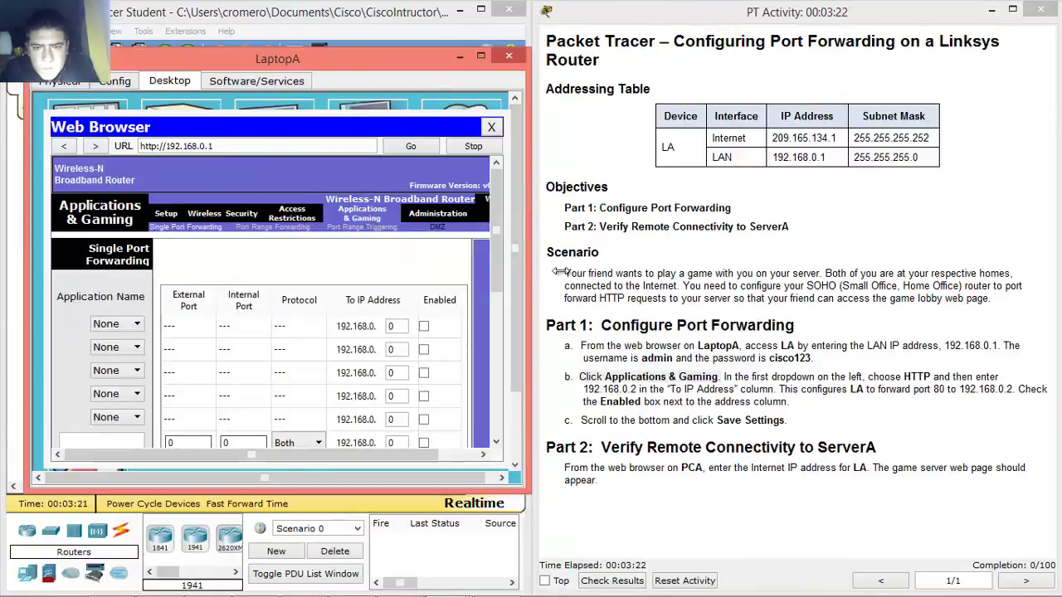
drag(726, 377, 775, 389)
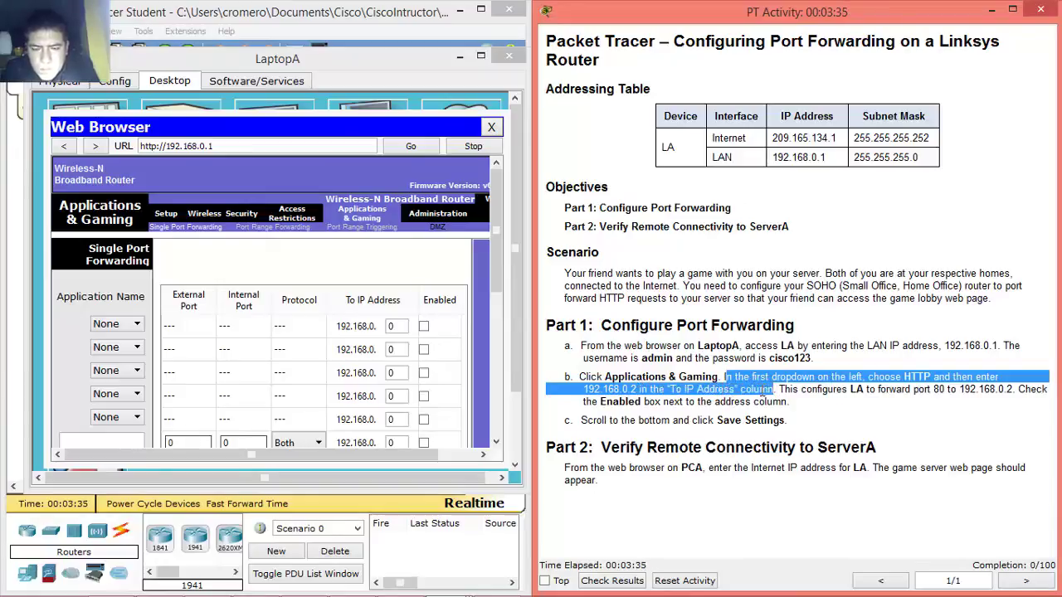
click(726, 377)
drag(727, 377, 767, 390)
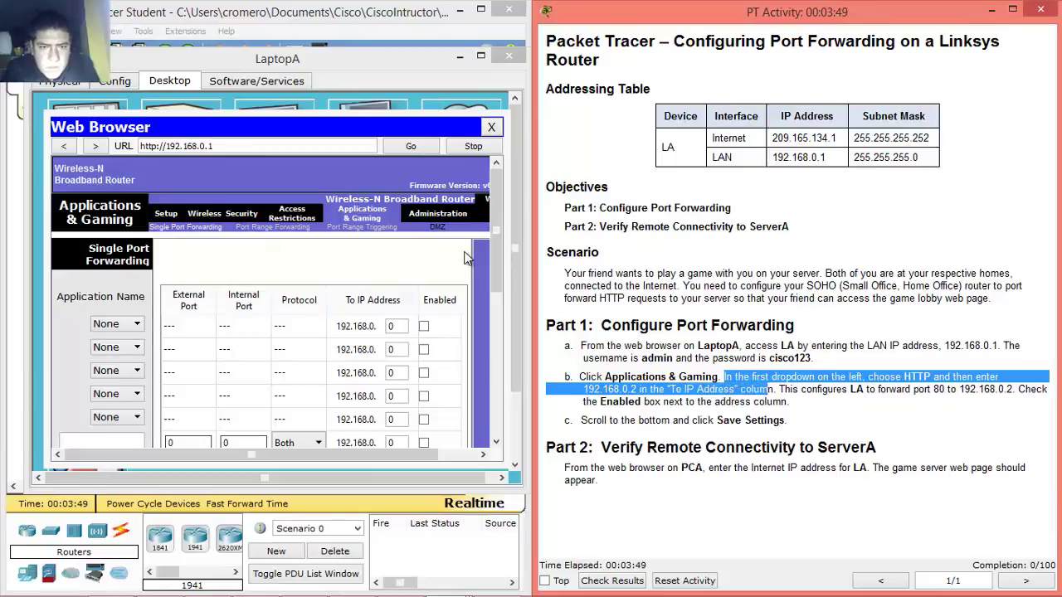
drag(496, 253, 489, 232)
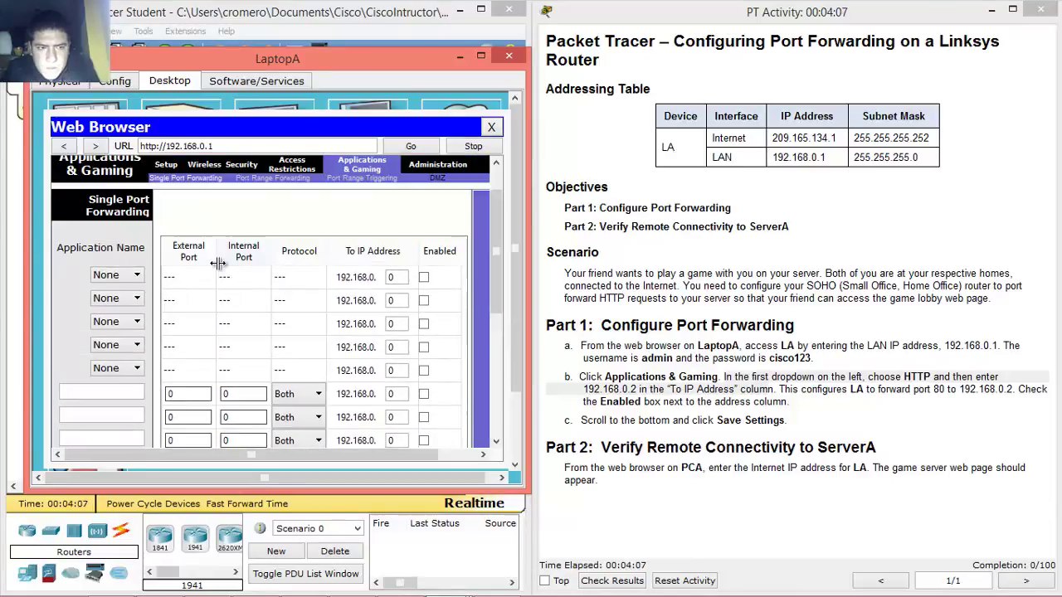
- Set the first forwarding rule to HTTP with To IP Address 192.168.0.2 and enable it
click(136, 276)
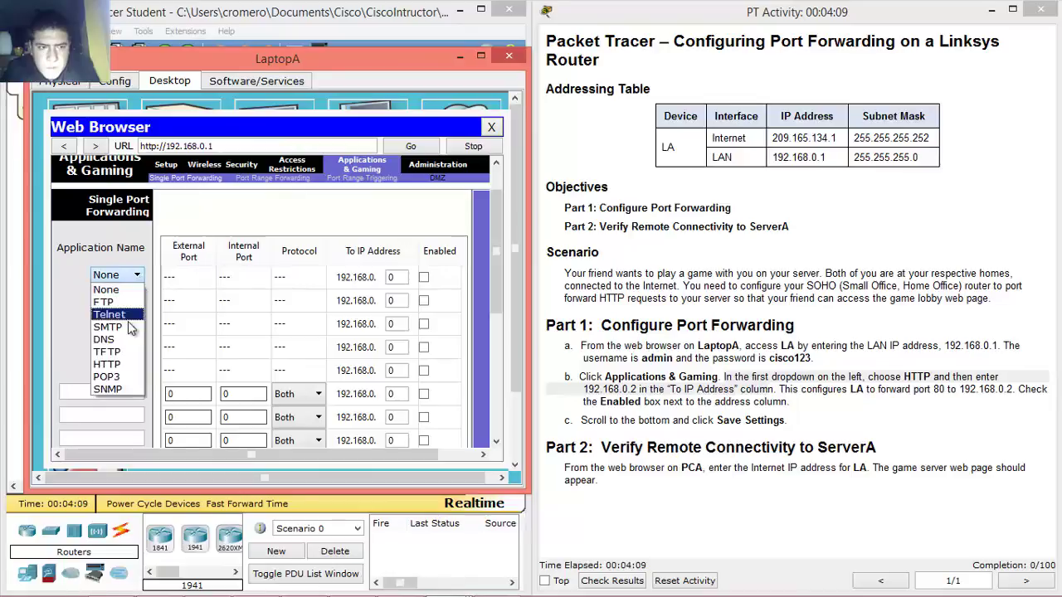
click(121, 367)
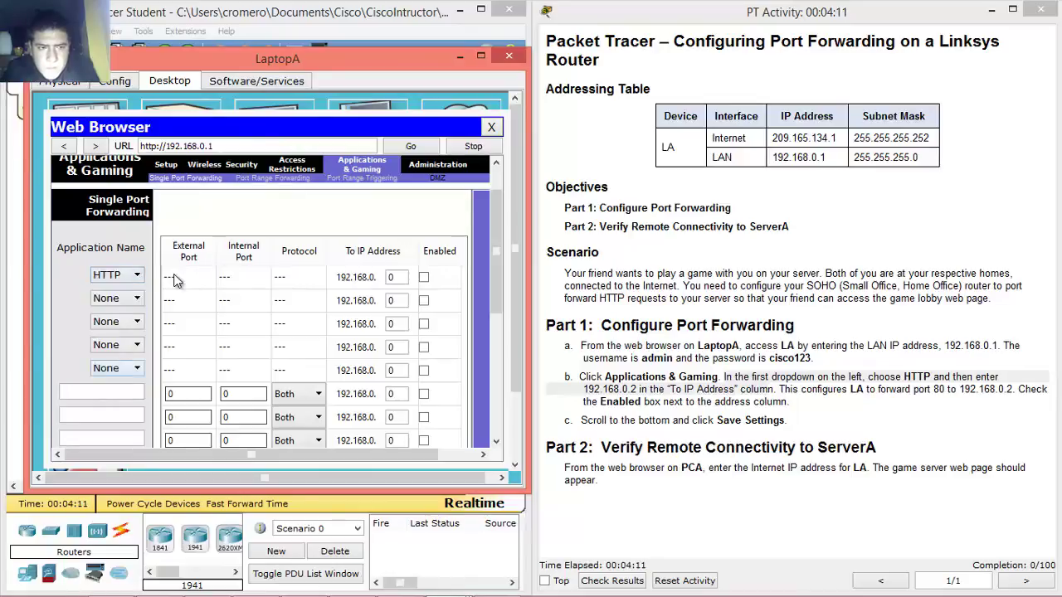
double_click(394, 277)
text(2)
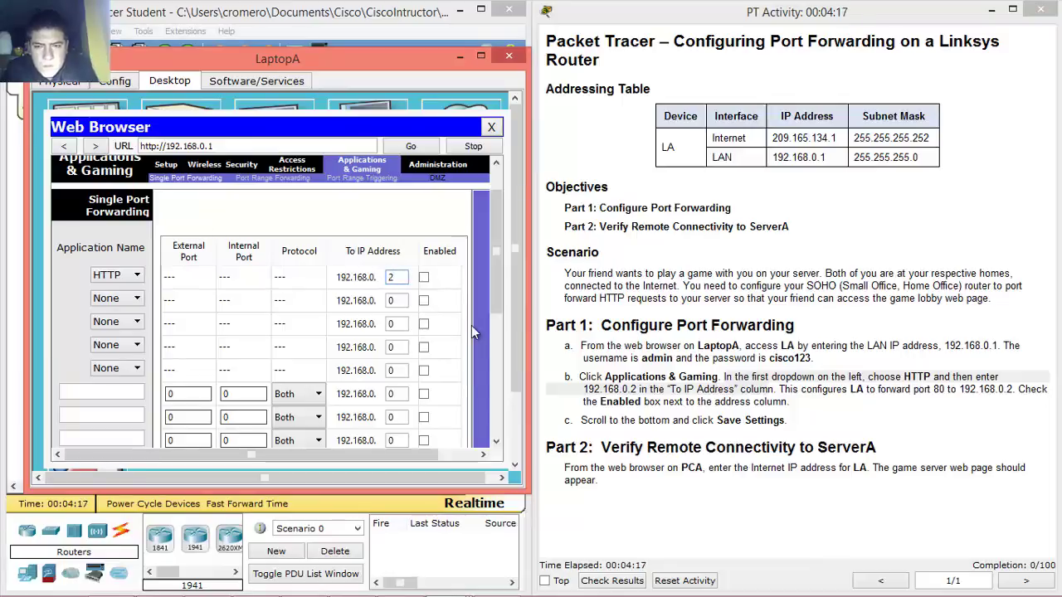
click(781, 388)
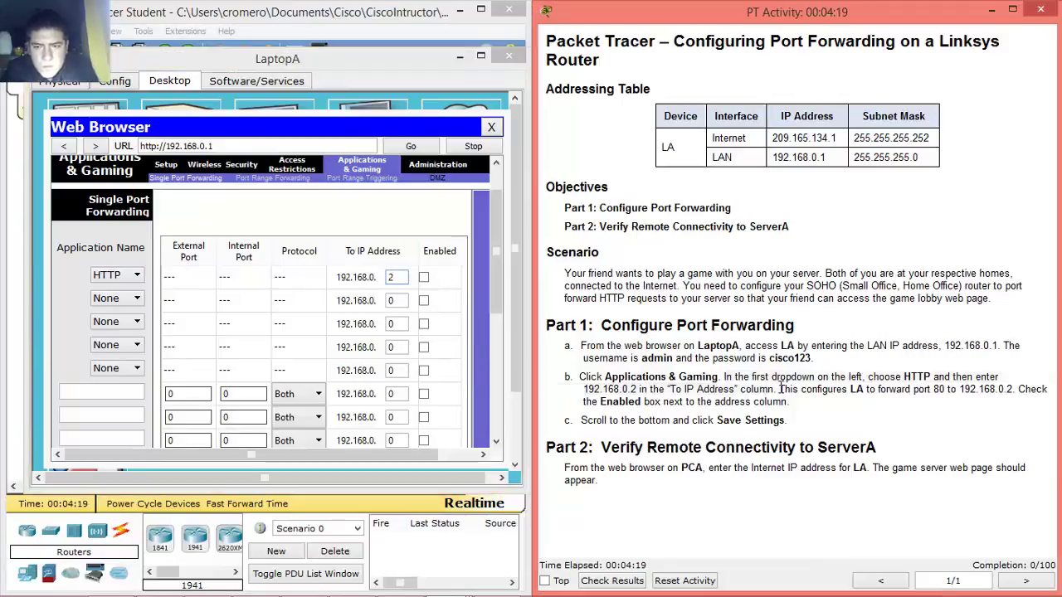
mouse_move(781, 389)
mouse_down()
mouse_move(1019, 389)
mouse_move(794, 400)
mouse_up()
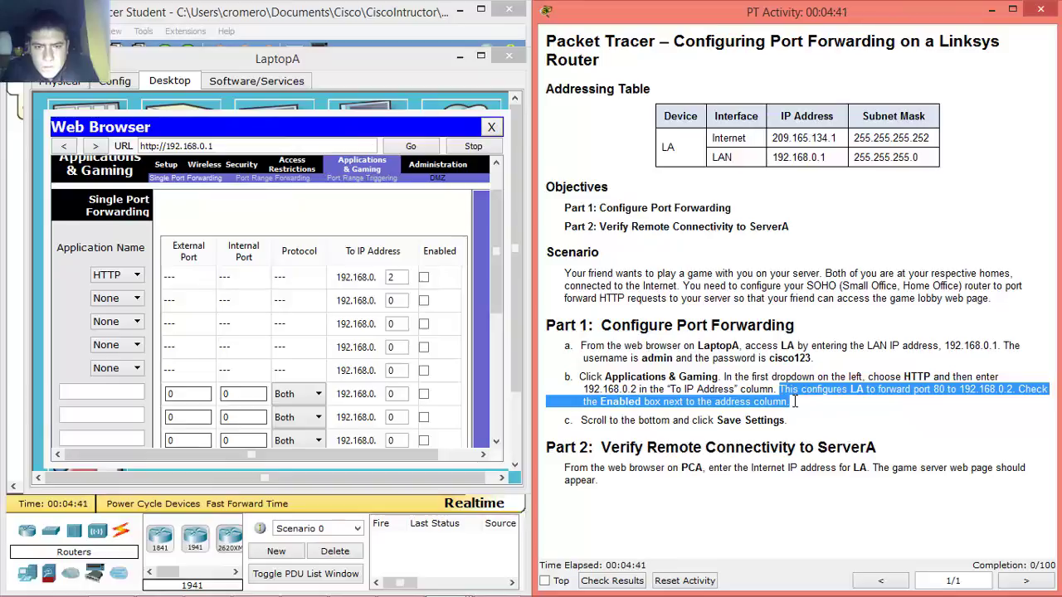
click(794, 402)
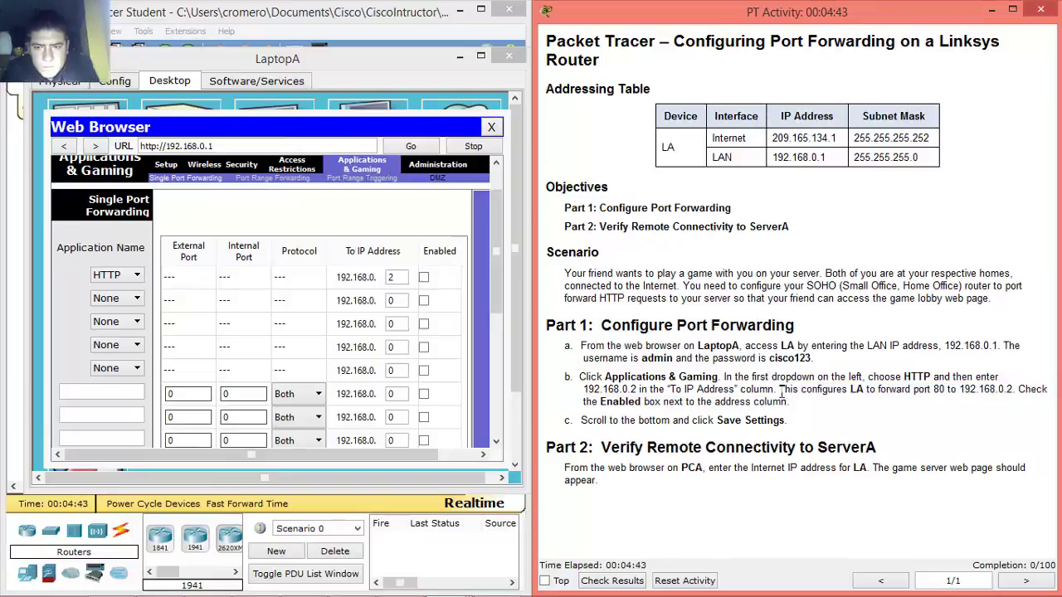
mouse_move(780, 389)
mouse_down()
mouse_move(1039, 389)
mouse_move(777, 407)
mouse_move(791, 404)
mouse_up()
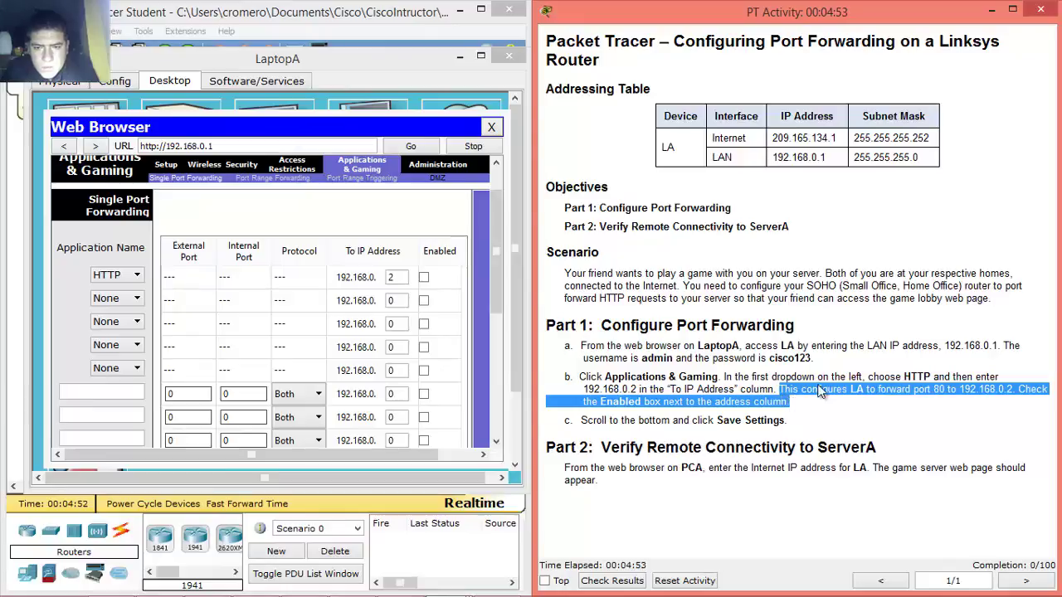
click(424, 279)
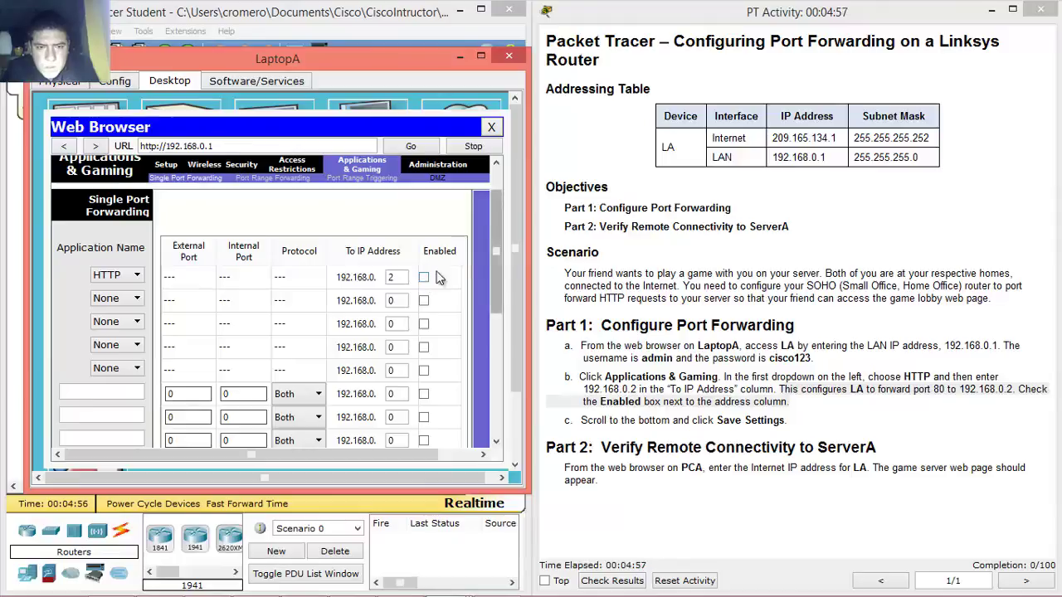
drag(490, 234, 488, 380)
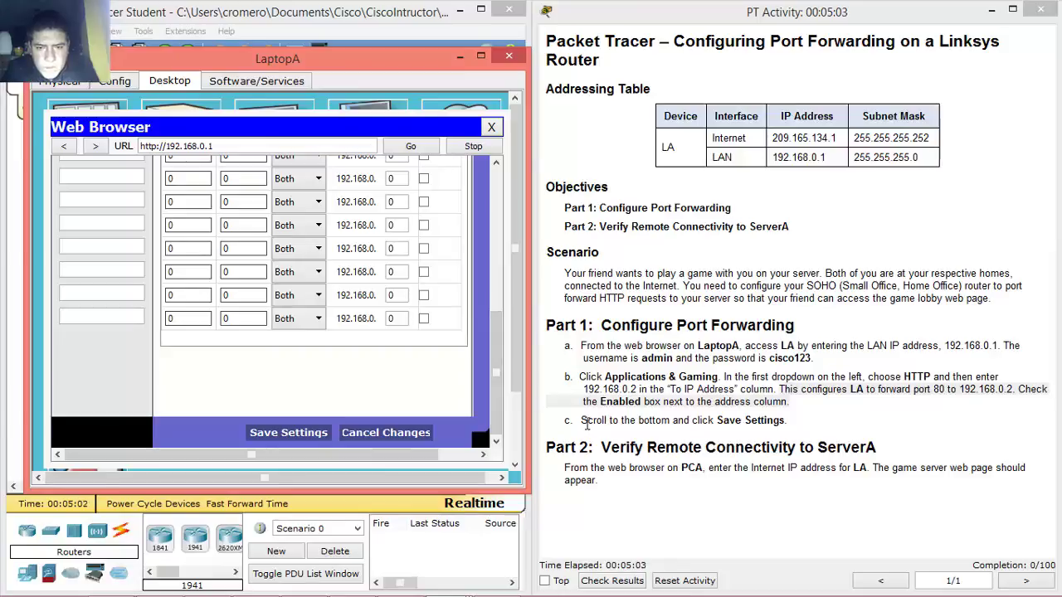
- Save the forwarding settings and continue past the 'Settings are successful' page
drag(582, 422, 787, 419)
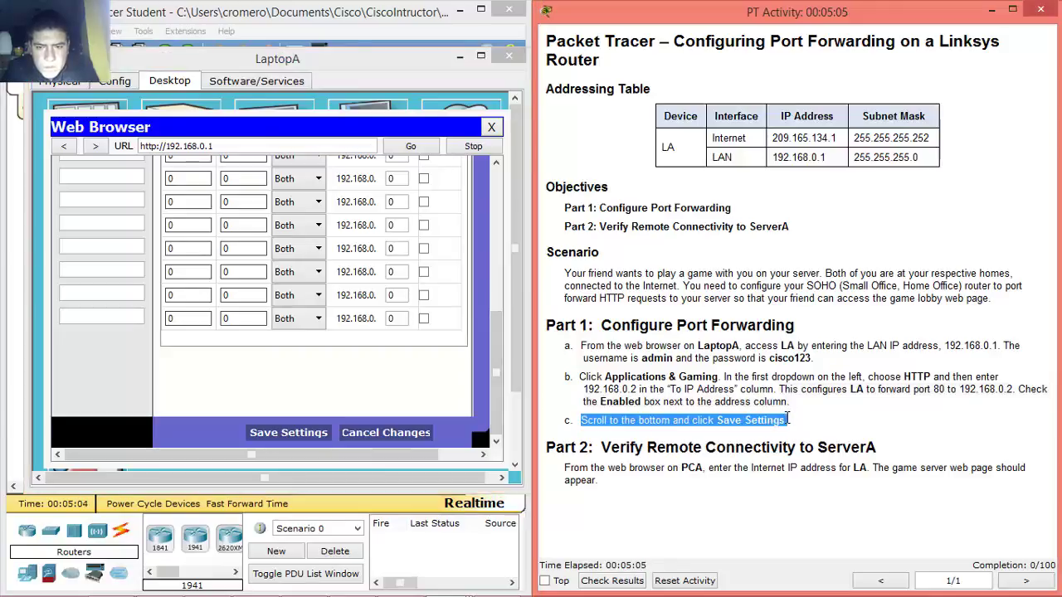
click(296, 438)
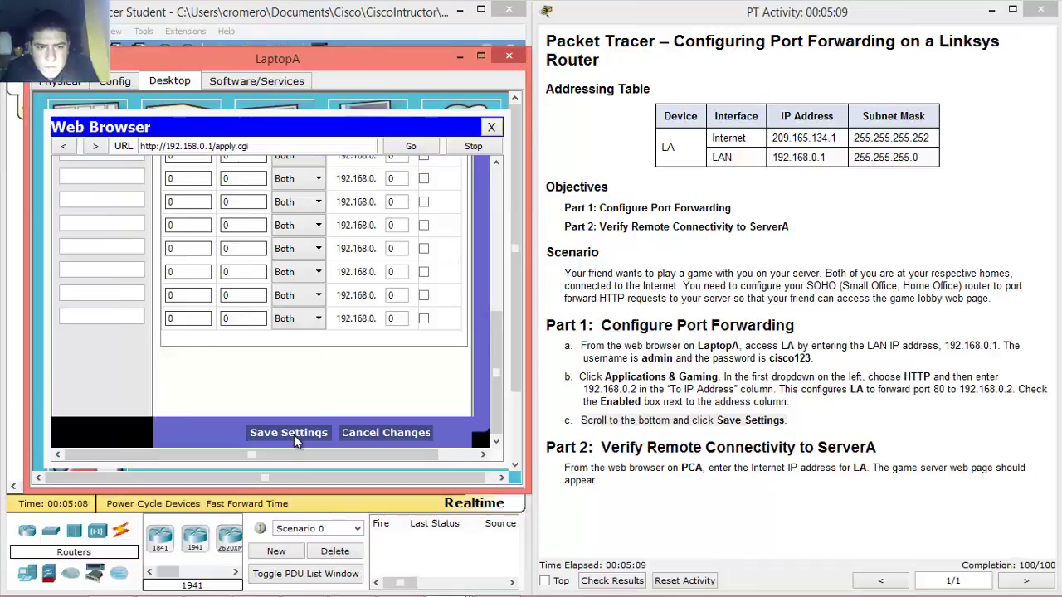
drag(501, 338, 522, 281)
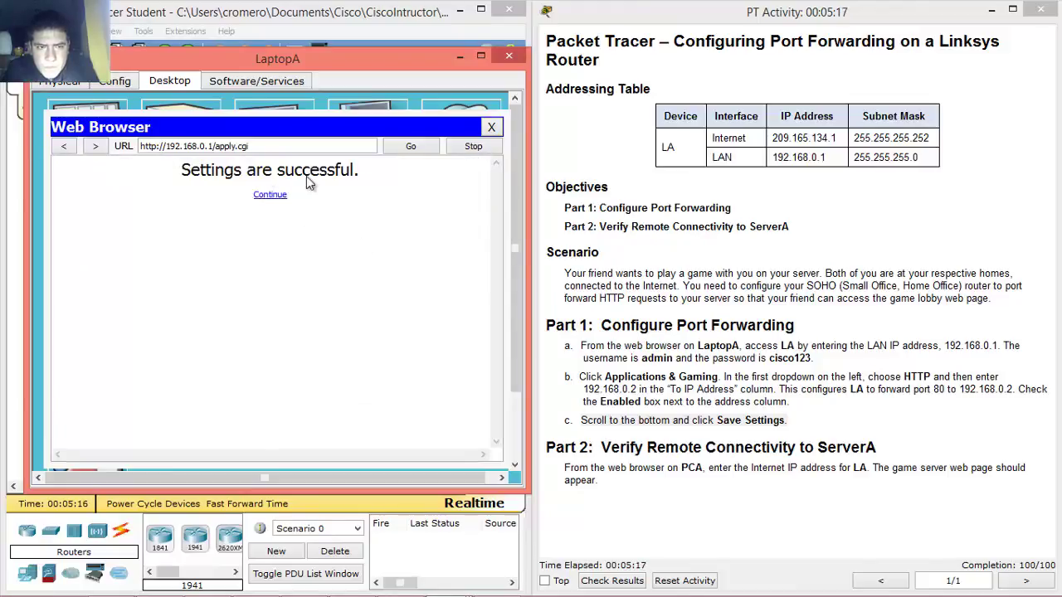
drag(286, 173, 371, 186)
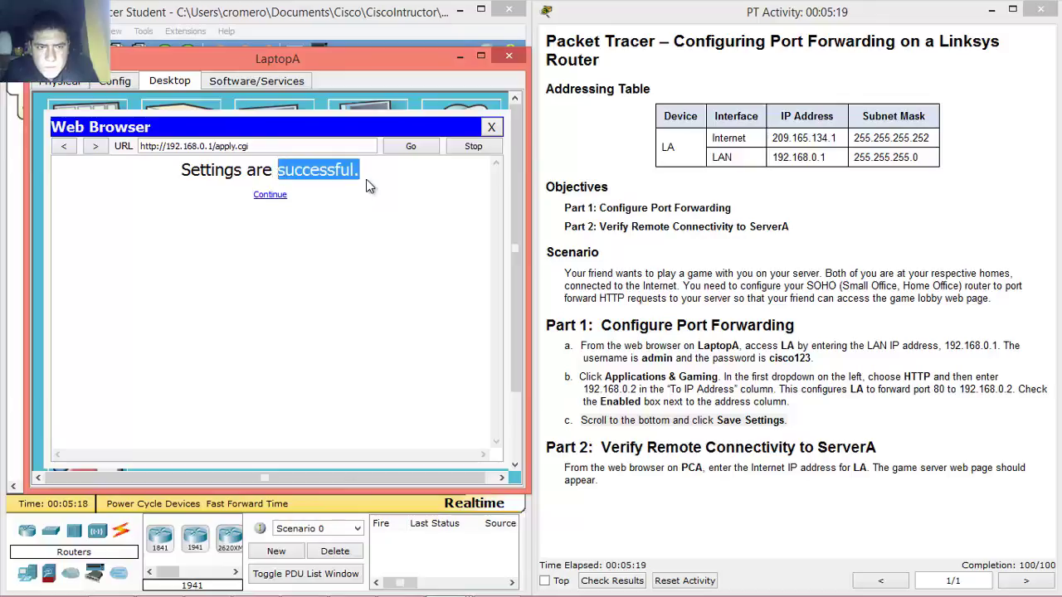
click(397, 211)
click(272, 196)
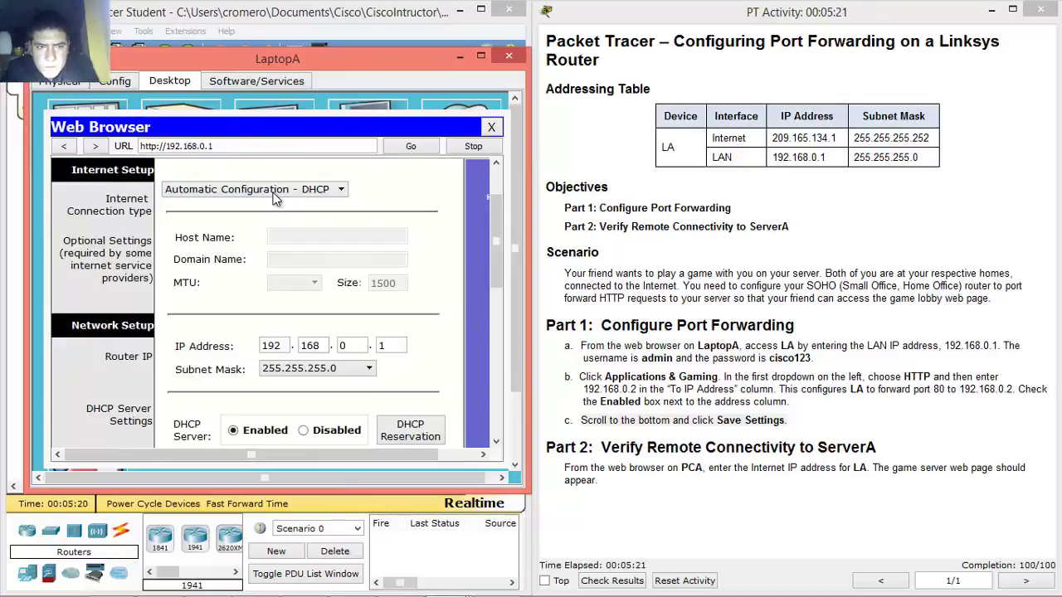
- Highlight the Part 2 heading and instruction sentence, then close LaptopA's window
drag(603, 448, 898, 442)
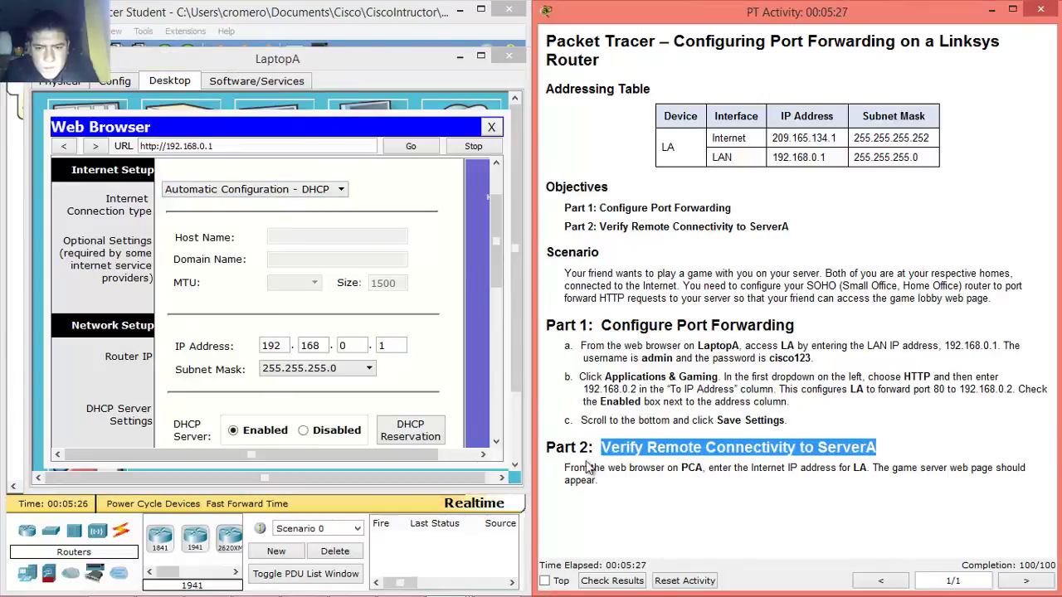
drag(565, 467, 884, 470)
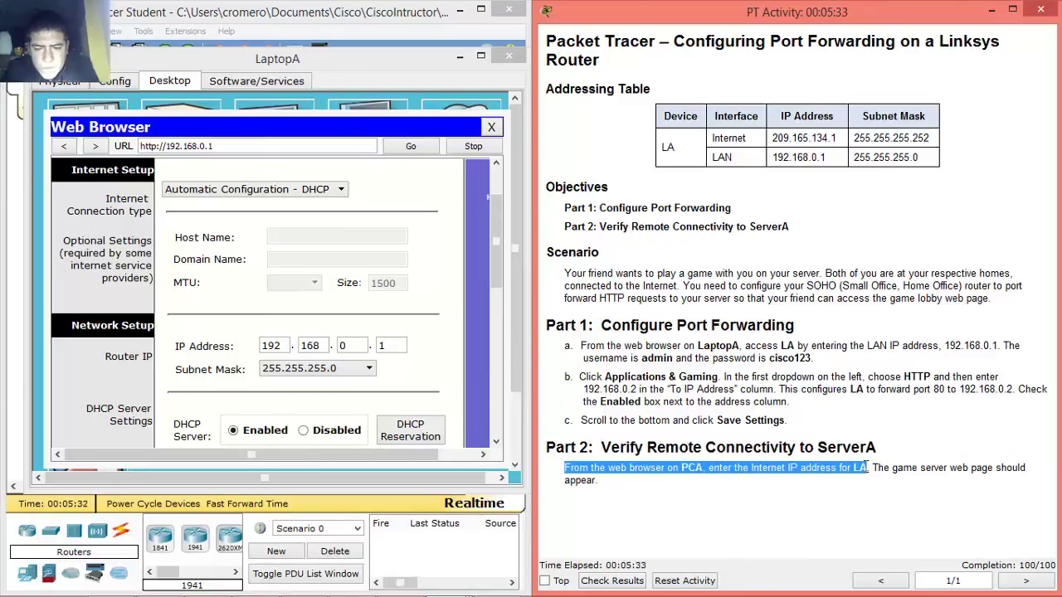
drag(868, 467, 976, 476)
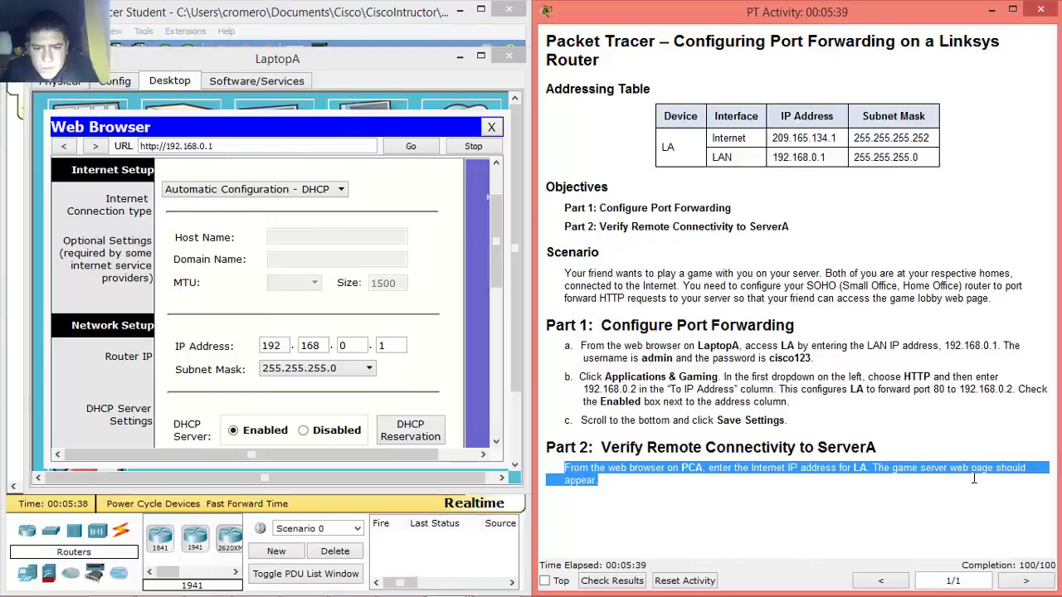
click(606, 449)
drag(604, 447, 605, 481)
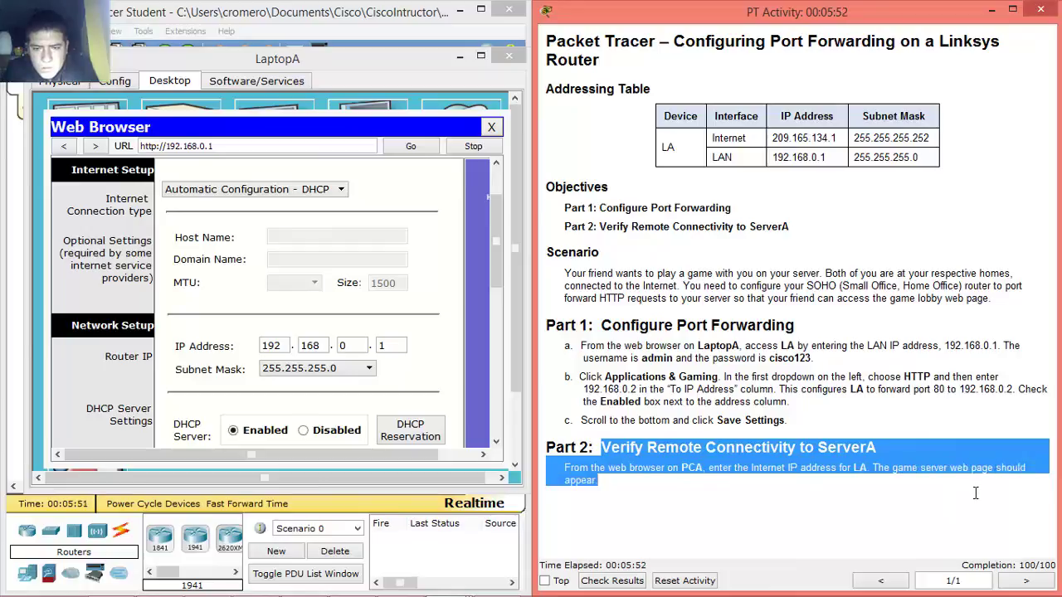
click(510, 58)
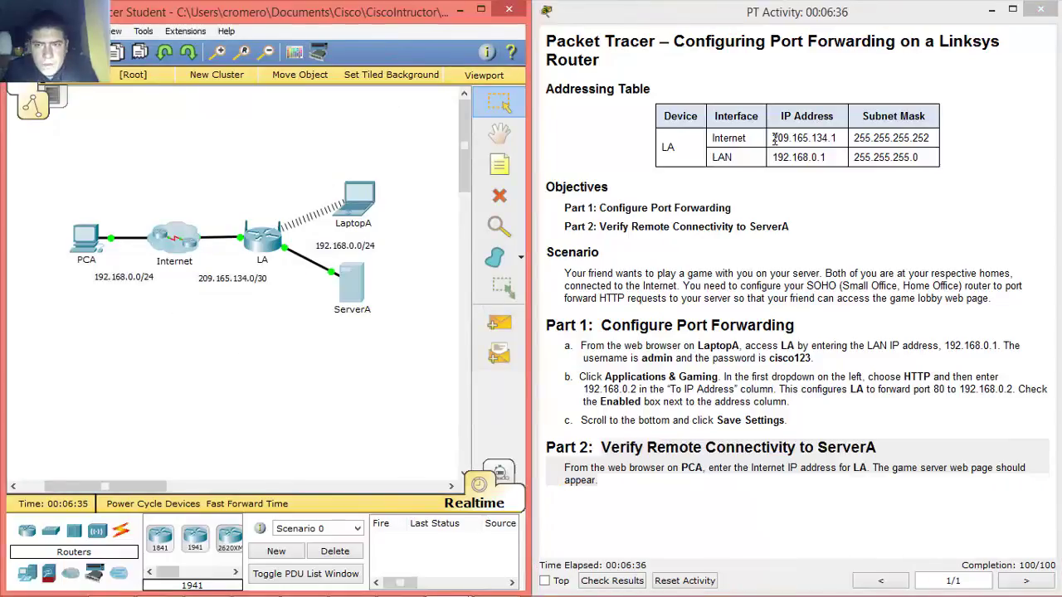
- Highlight LA's Internet address 209.165.134.1 in the addressing table, then bring up PCA's window
drag(772, 138, 839, 138)
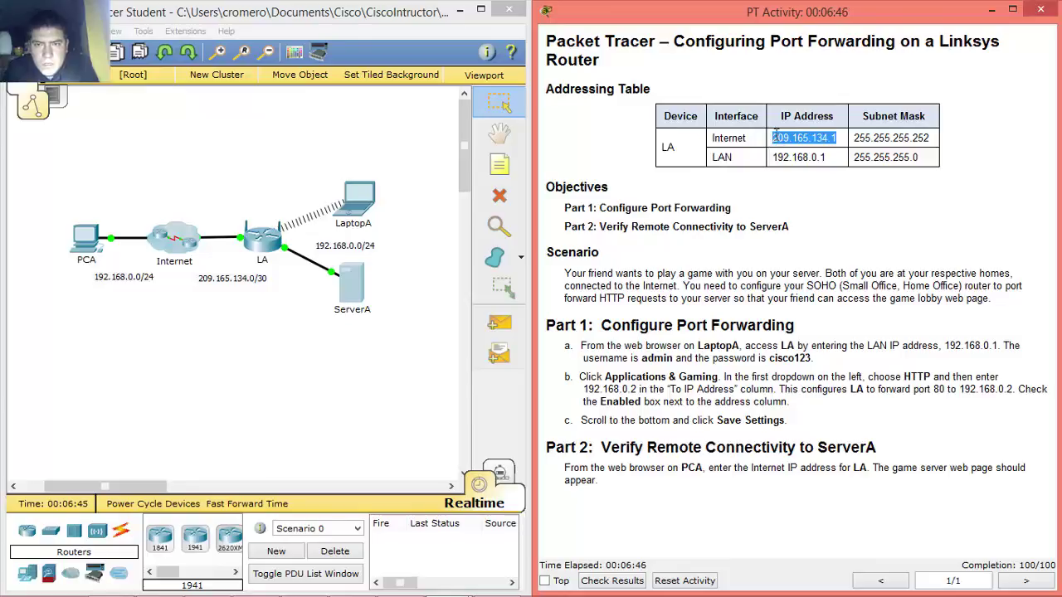
drag(773, 139, 854, 144)
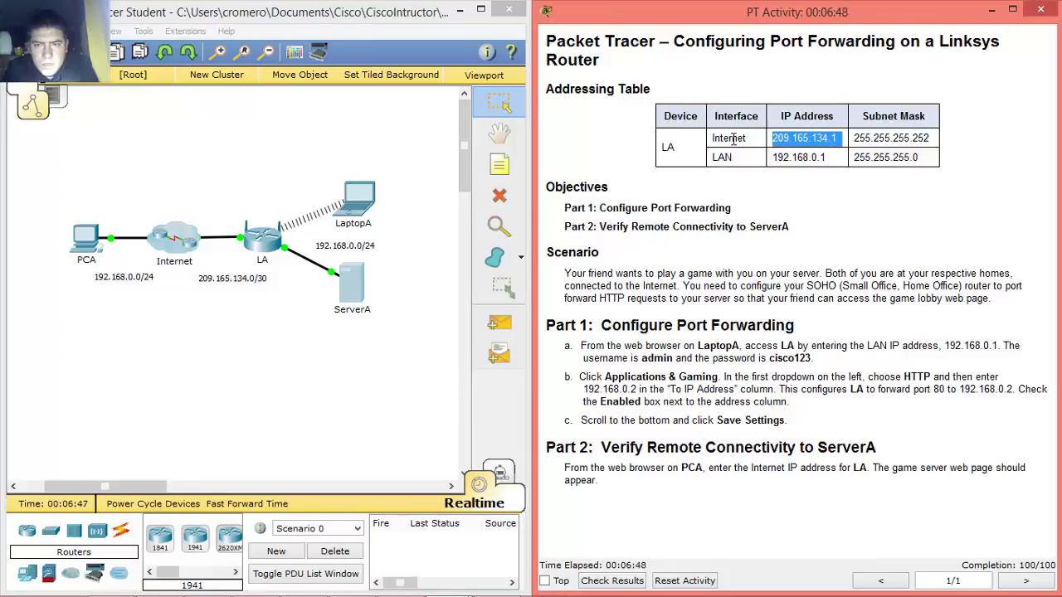
drag(746, 139, 671, 148)
click(776, 137)
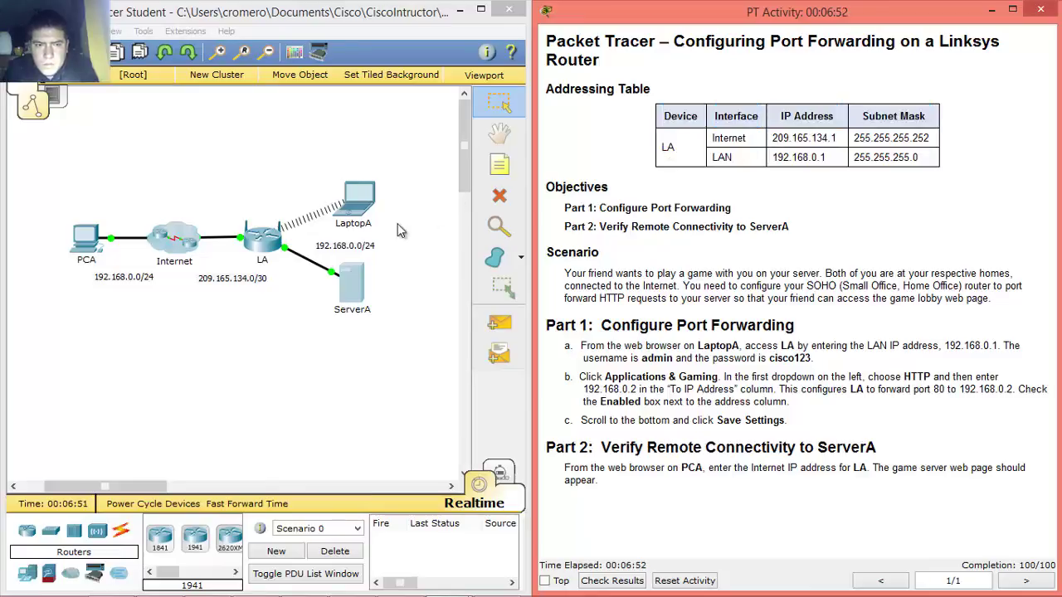
click(93, 255)
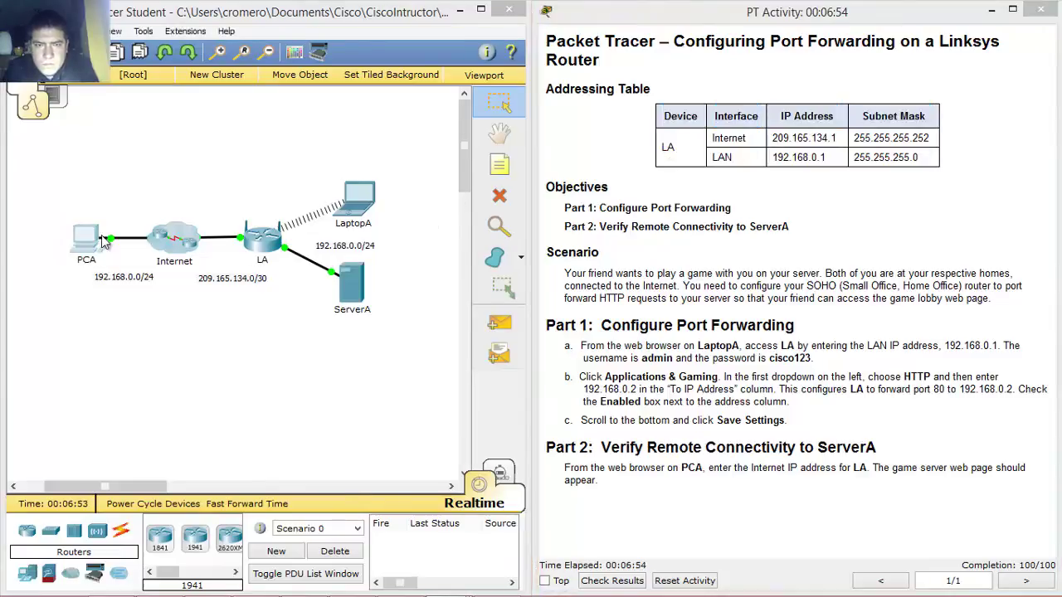
click(93, 255)
click(706, 171)
drag(528, 104, 391, 68)
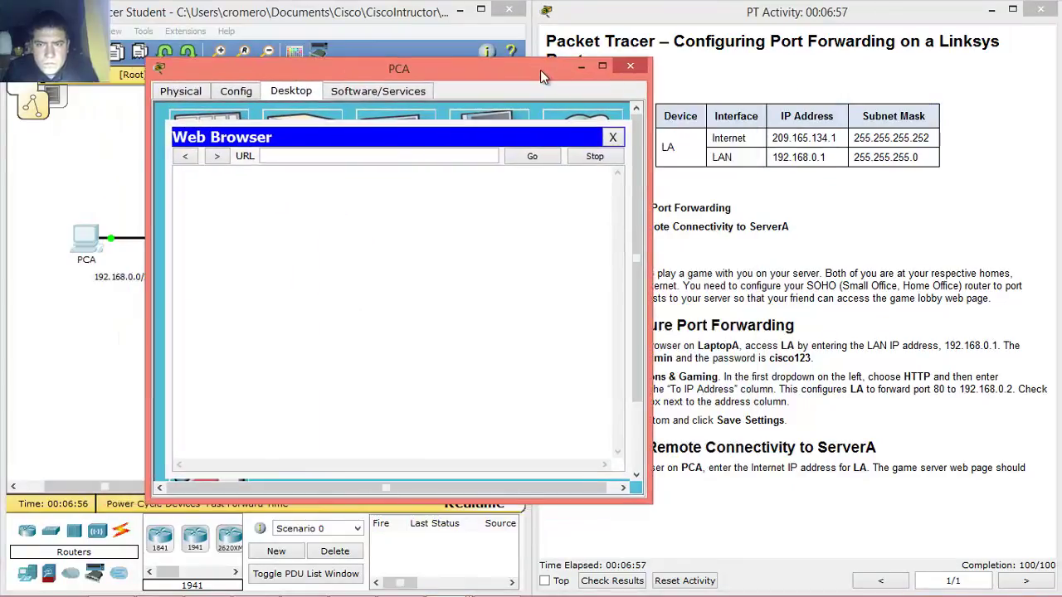
click(420, 154)
text(209.165.)
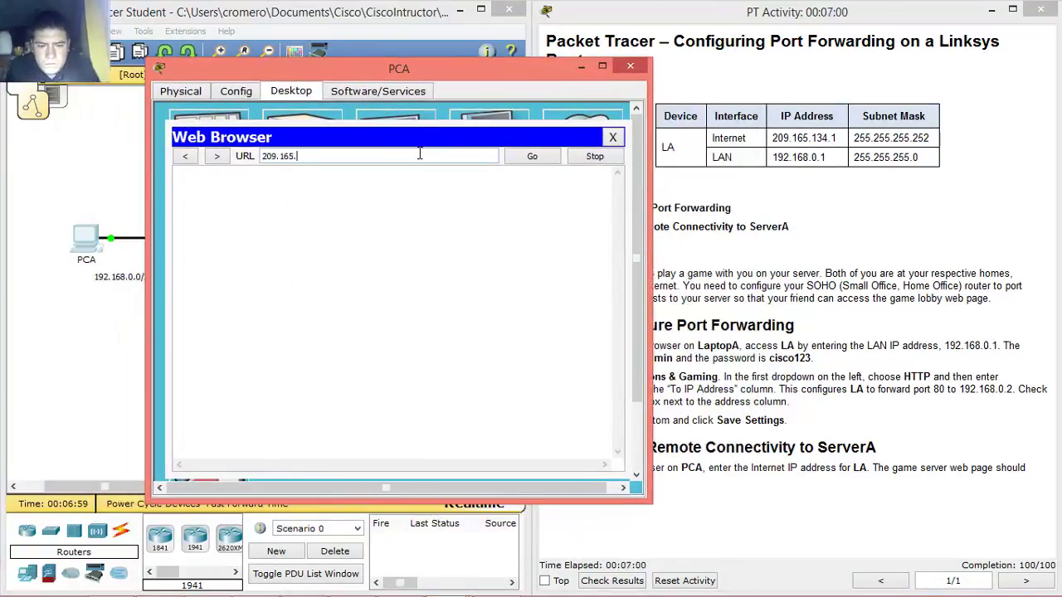
text(134.1)
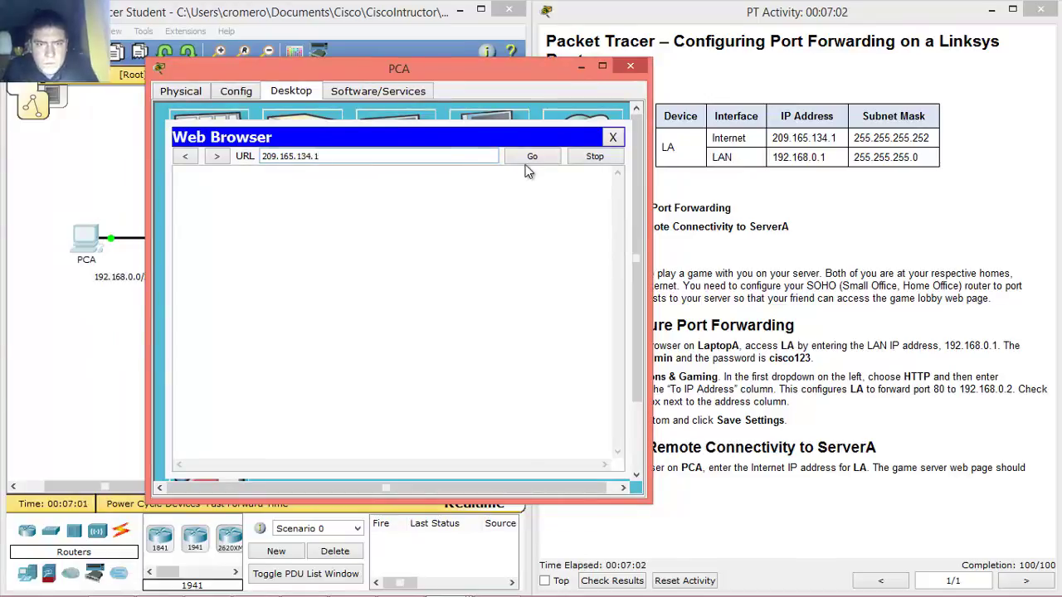
click(529, 157)
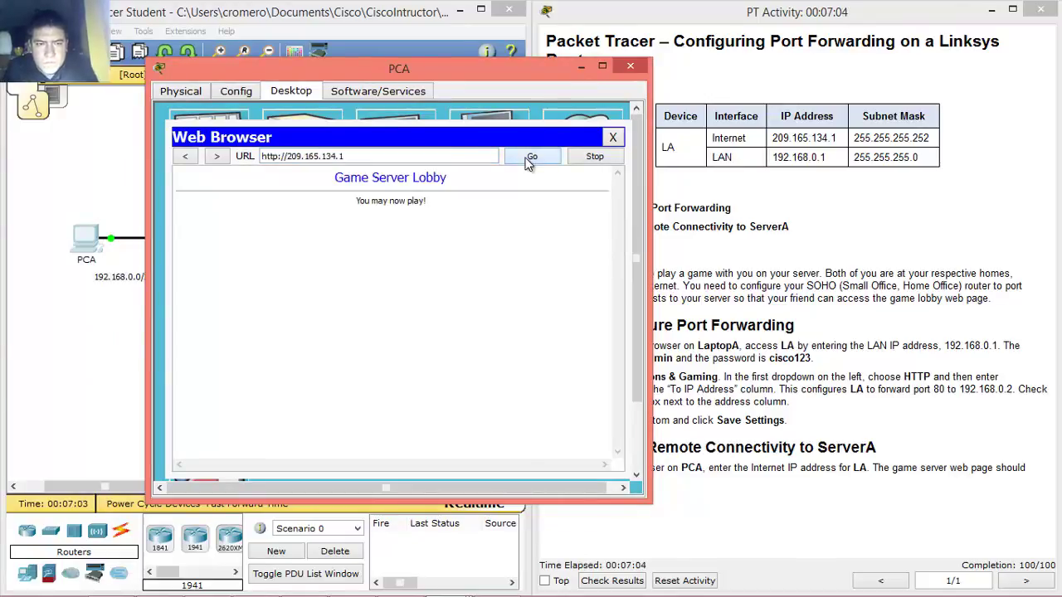
drag(340, 186, 477, 206)
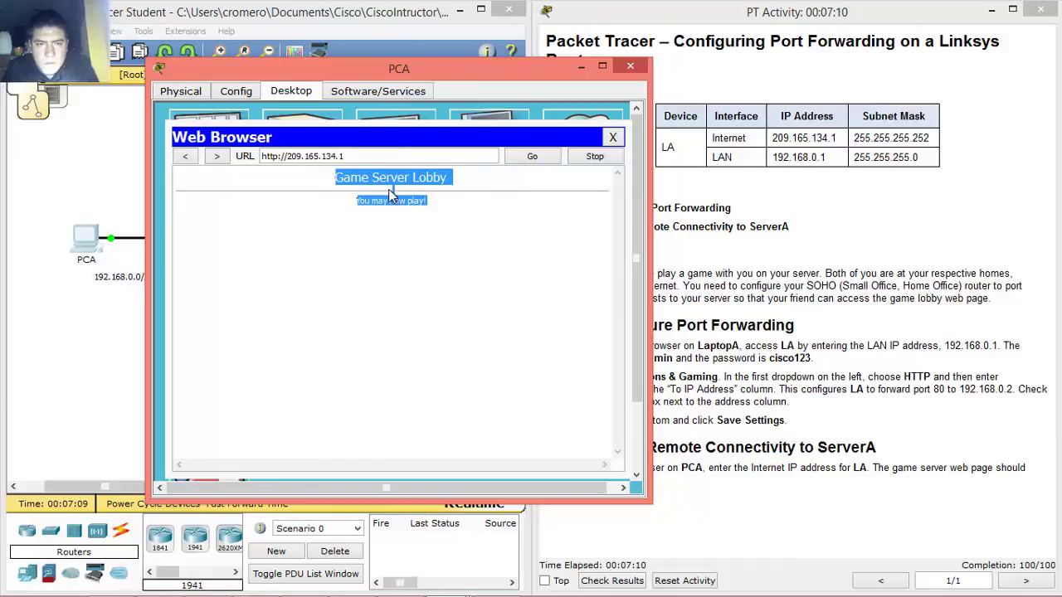
click(630, 68)
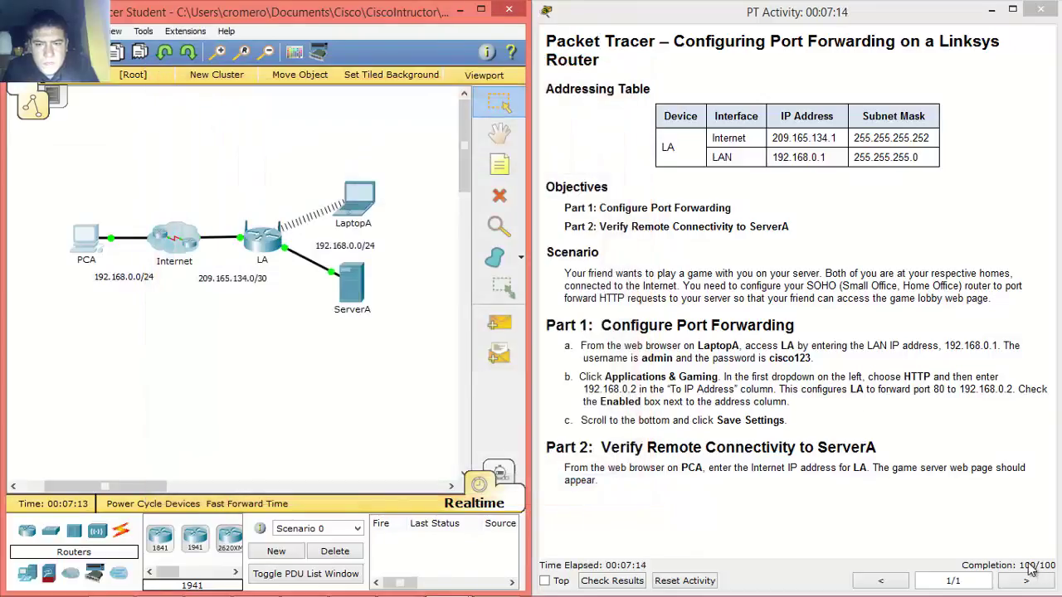
click(952, 429)
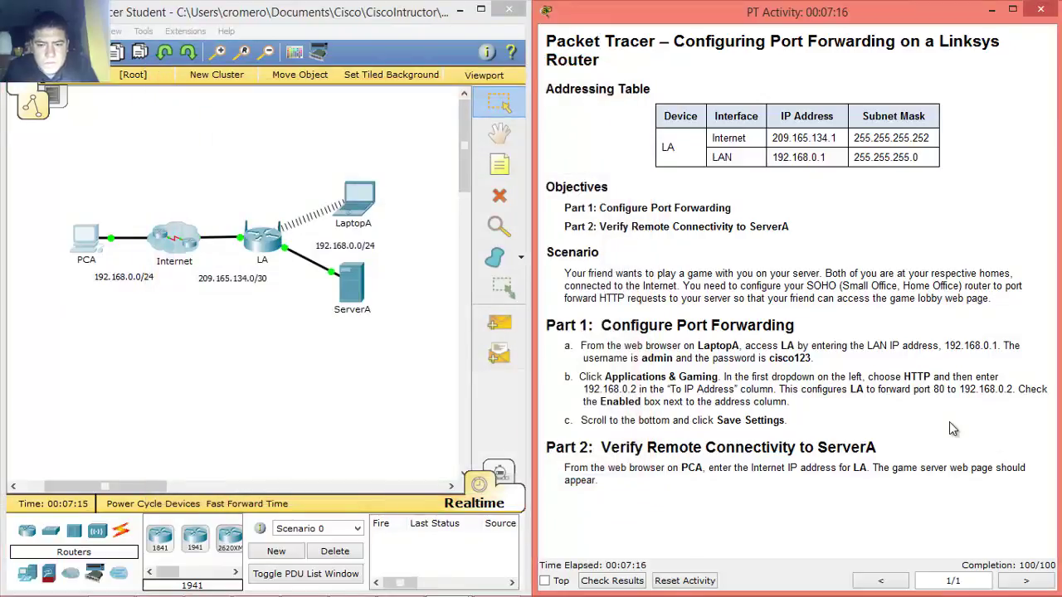